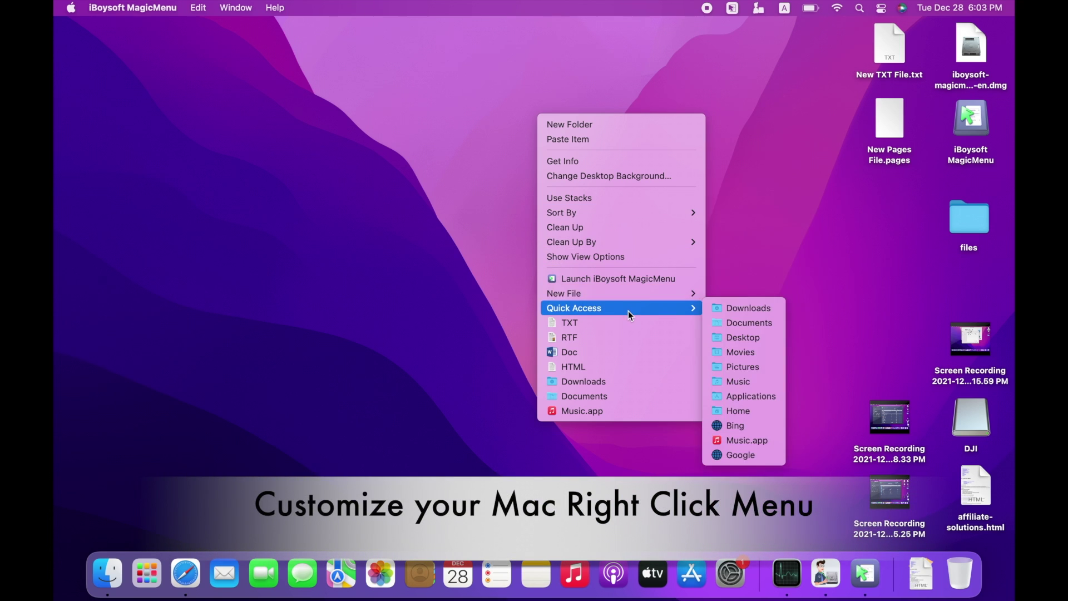
Open Documents via Quick Access and inspect affiliate-solutions.html's Send To and Move To submenus.
{"action": "left_click", "coordinate": [674, 396]}
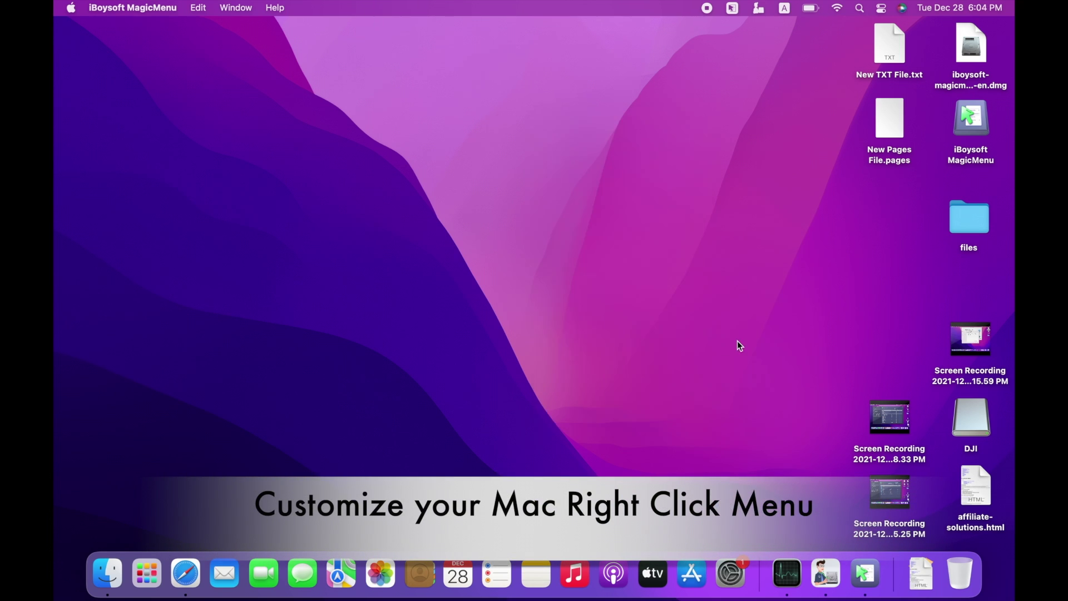
{"action": "right_click", "coordinate": [973, 474]}
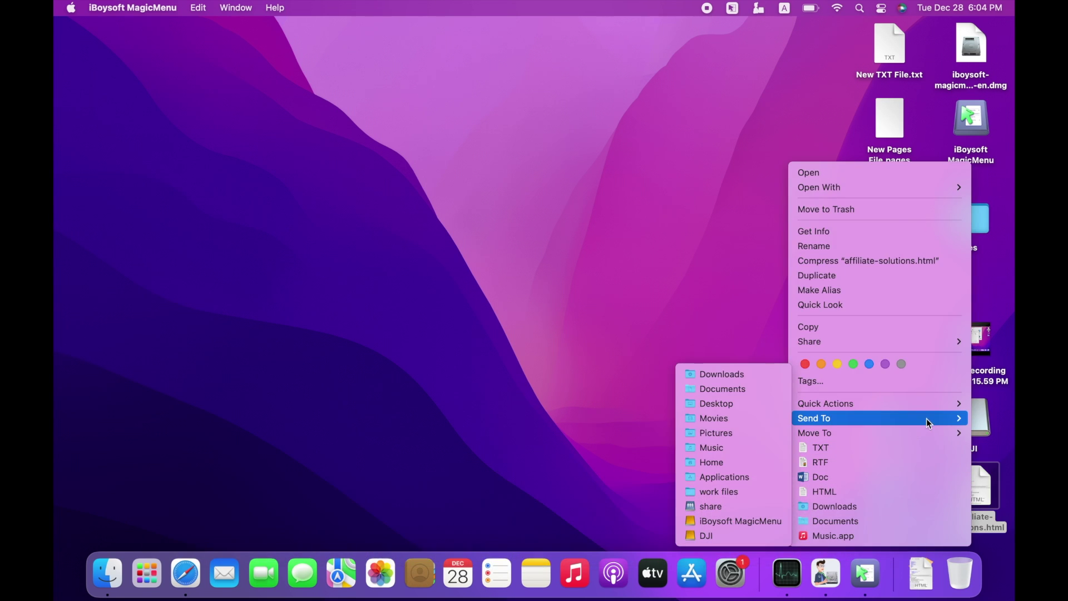
{"action": "mouse_move", "coordinate": [927, 433]}
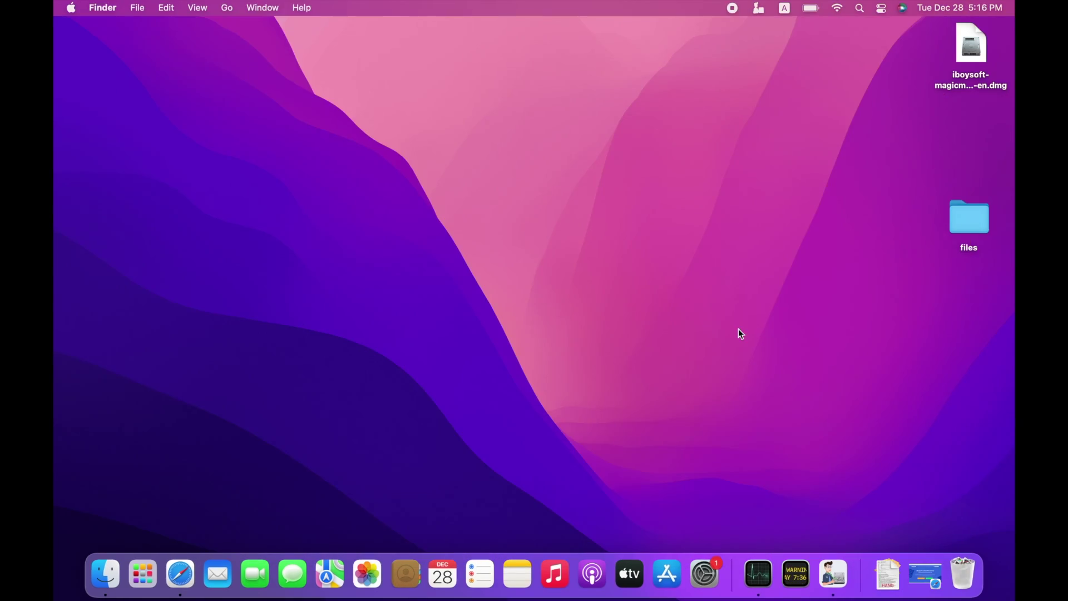
Mount the MagicMenu disk image and launch its installer package.
{"action": "double_click", "coordinate": [966, 52]}
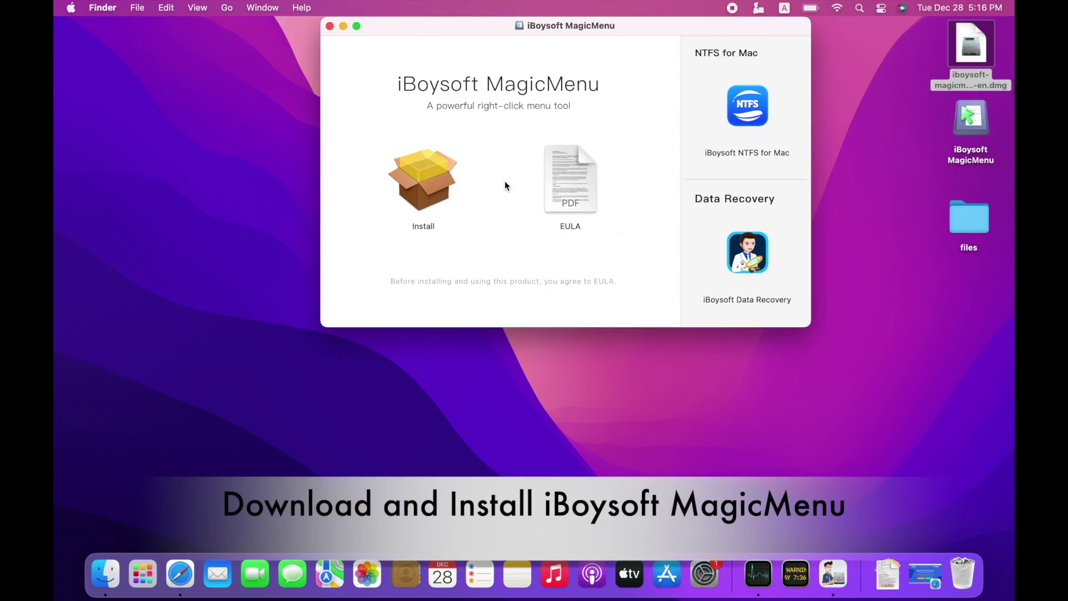
{"action": "left_click", "coordinate": [445, 185]}
{"action": "double_click", "coordinate": [445, 185]}
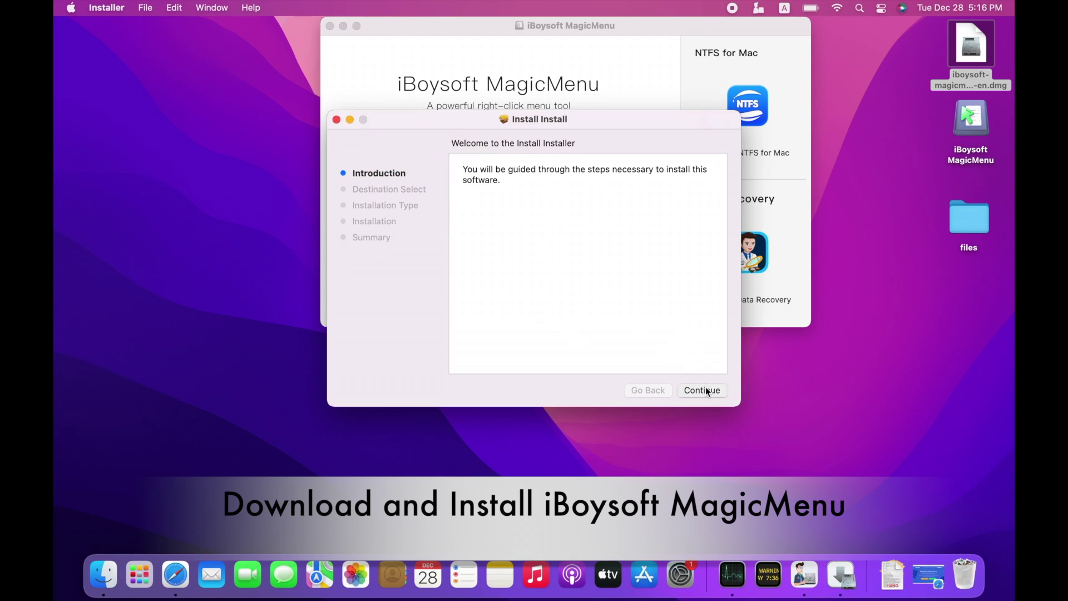
Run the standard installation of iBoysoft MagicMenu, authorising it with the account password.
{"action": "left_click", "coordinate": [702, 391]}
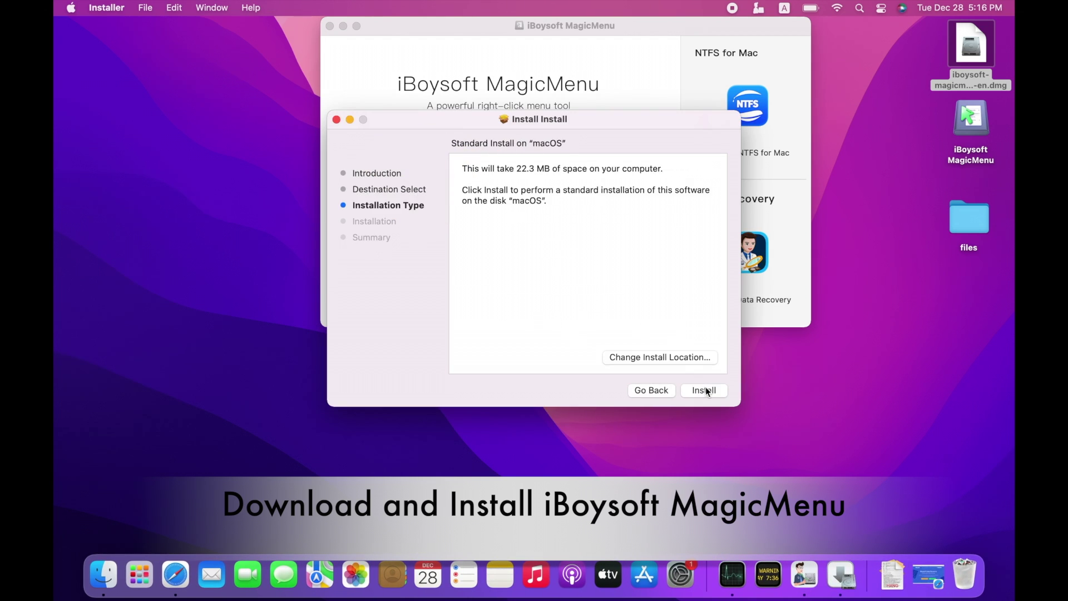
{"action": "left_click", "coordinate": [706, 390]}
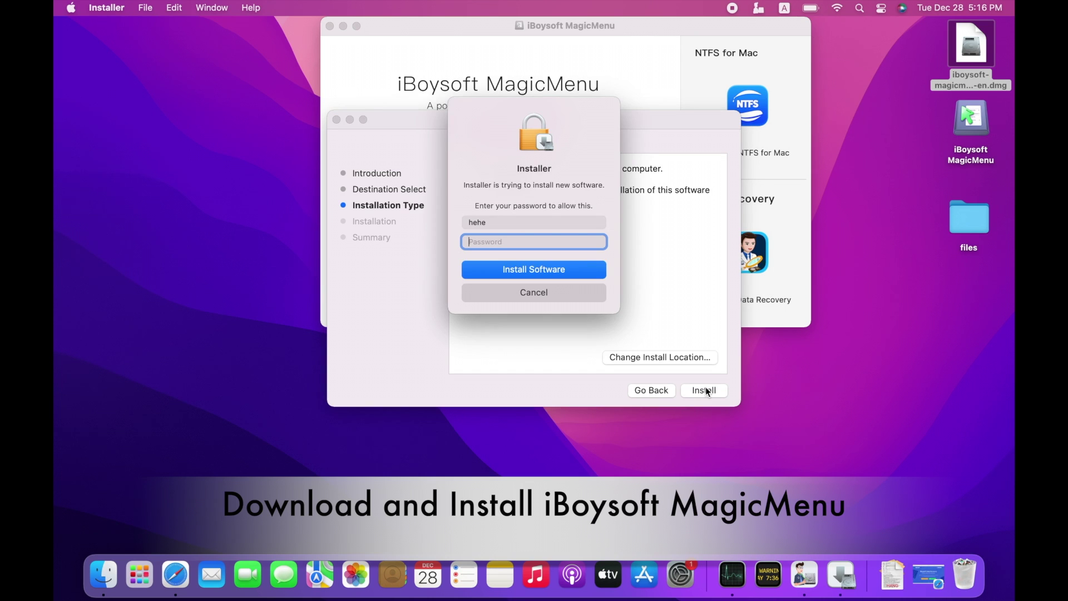
{"action": "type", "text": "••••"}
{"action": "left_click", "coordinate": [566, 271]}
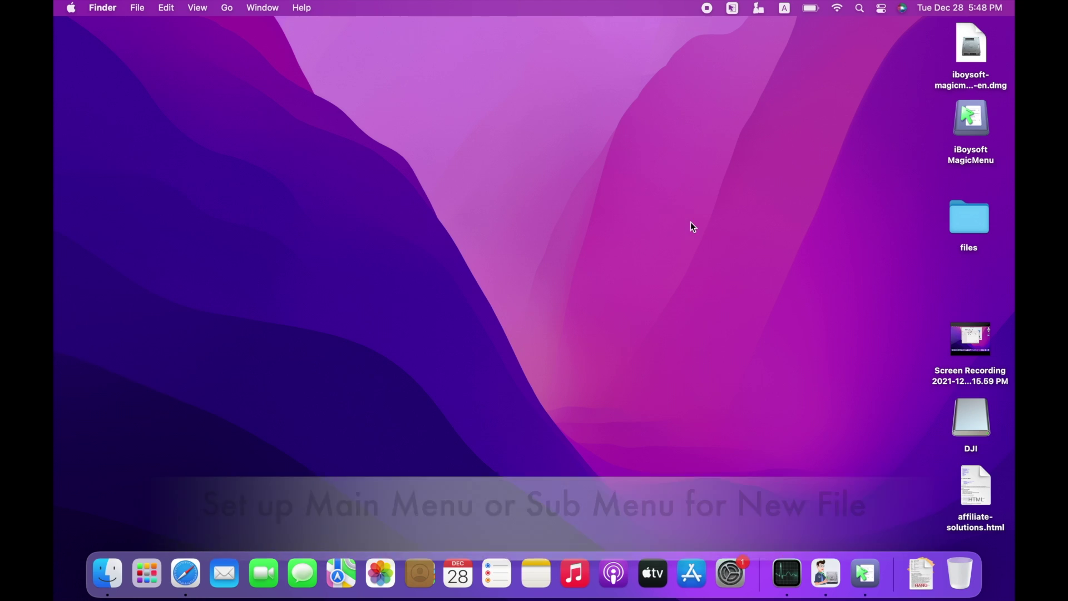
Open MagicMenu's main window from the menu-bar icon and review the New File type list.
{"action": "left_click", "coordinate": [732, 7]}
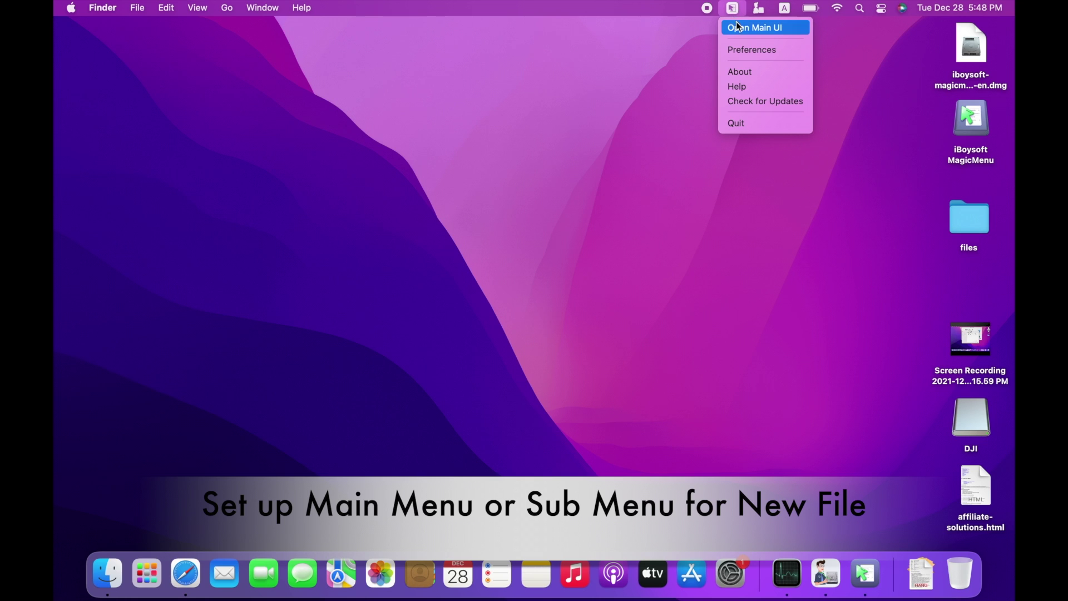
{"action": "left_click", "coordinate": [740, 29]}
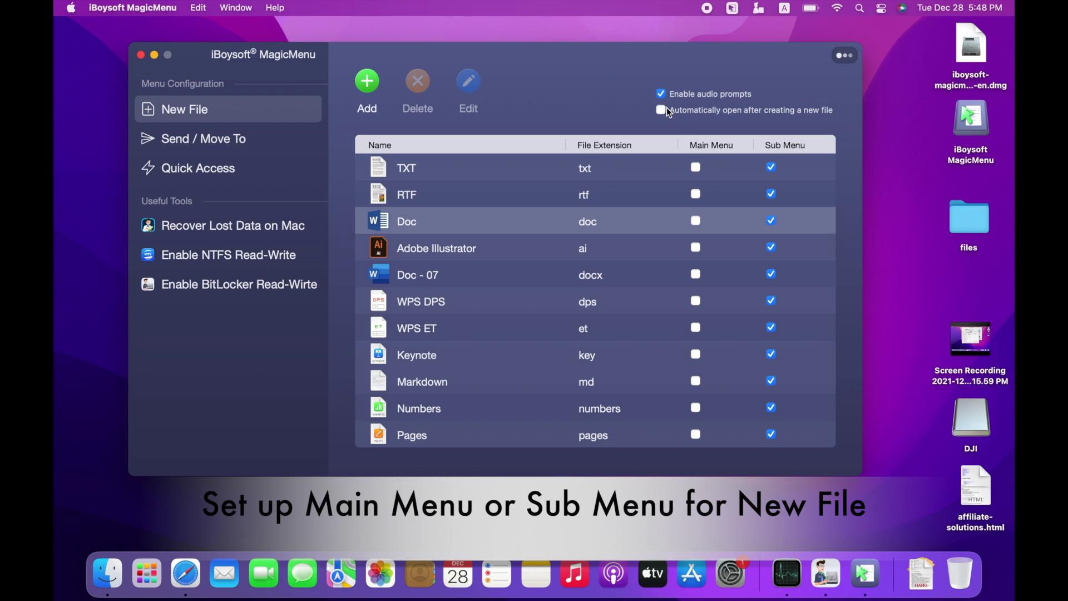
{"action": "scroll", "coordinate": [810, 219], "scroll_direction": "down", "scroll_amount": 6}
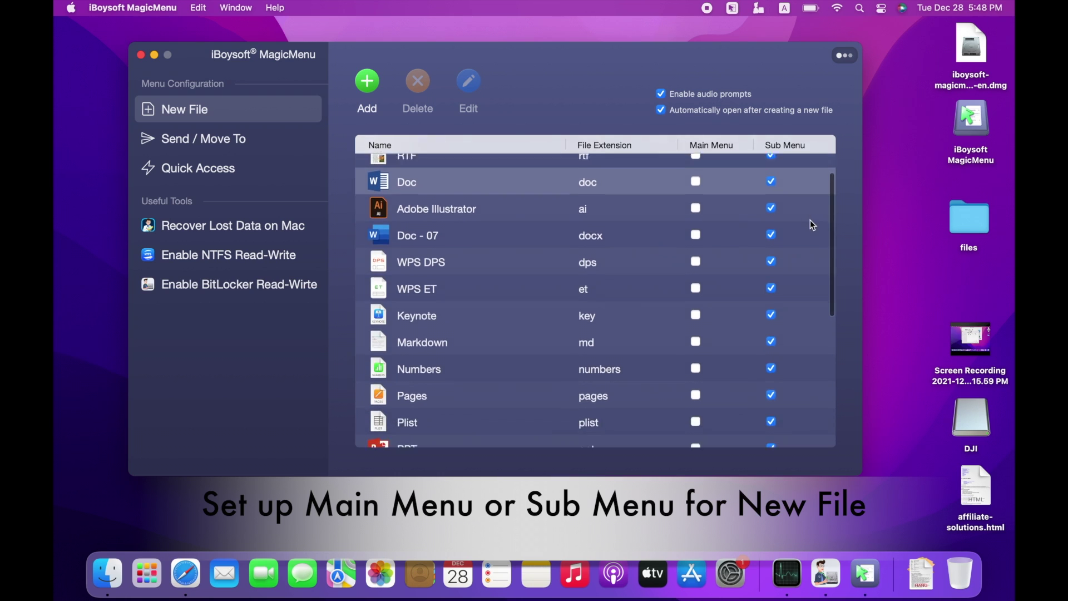
{"action": "scroll", "coordinate": [811, 221], "scroll_direction": "down", "scroll_amount": 6}
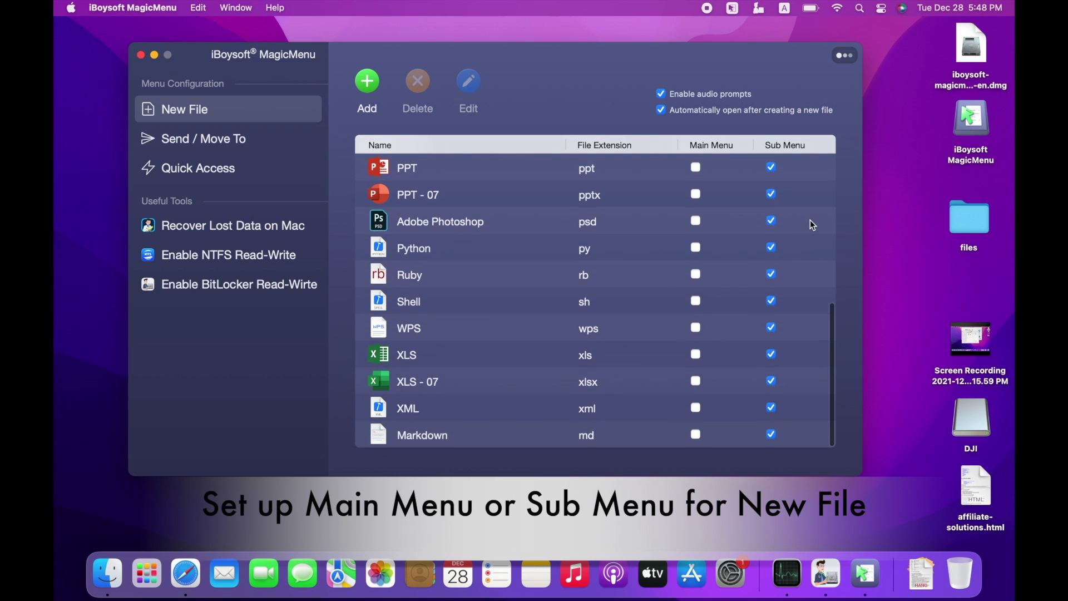
{"action": "scroll", "coordinate": [812, 223], "scroll_direction": "up", "scroll_amount": 5}
{"action": "scroll", "coordinate": [810, 219], "scroll_direction": "up", "scroll_amount": 7}
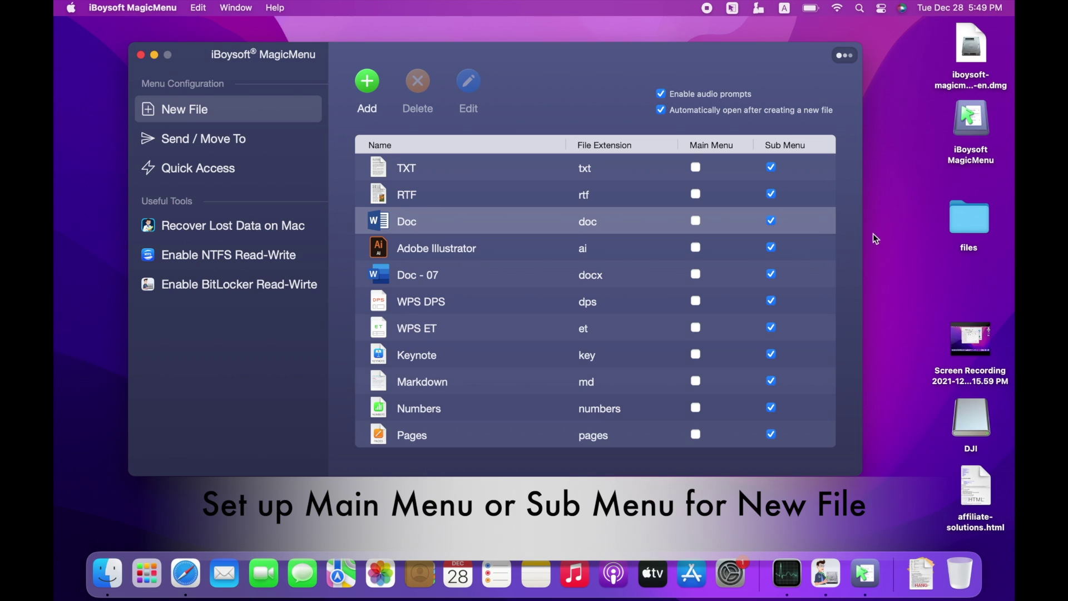
Preview the New File options in the desktop right-click menu.
{"action": "right_click", "coordinate": [883, 222]}
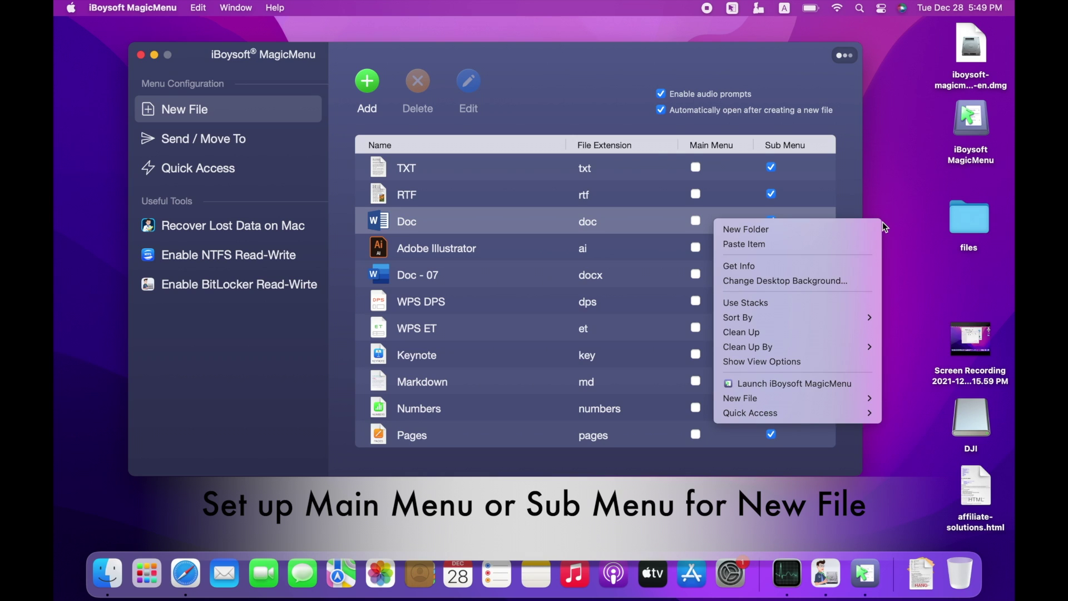
{"action": "mouse_move", "coordinate": [853, 398]}
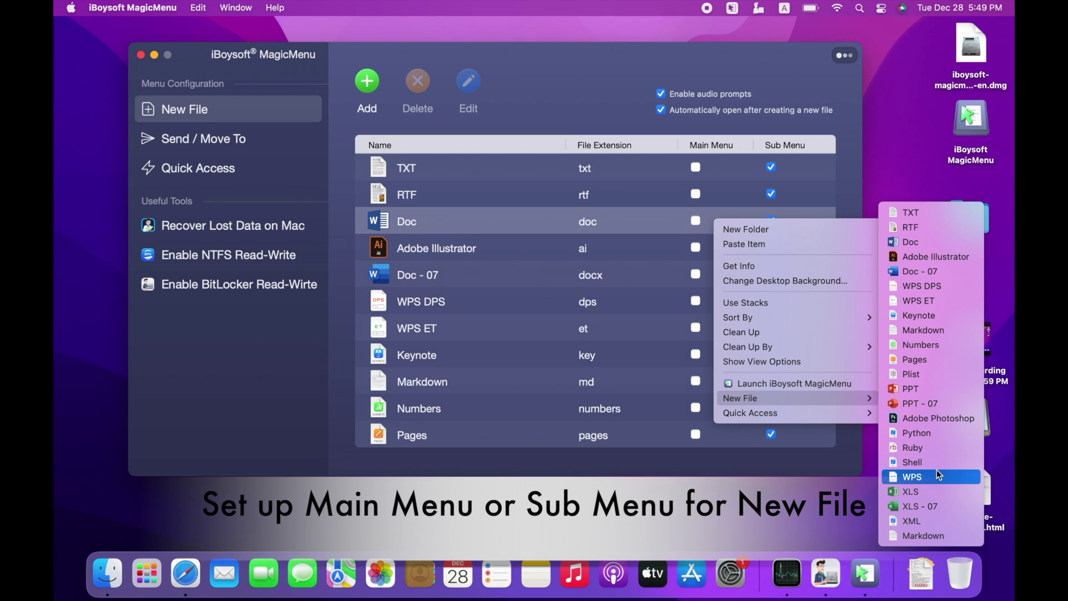
{"action": "left_click", "coordinate": [863, 496]}
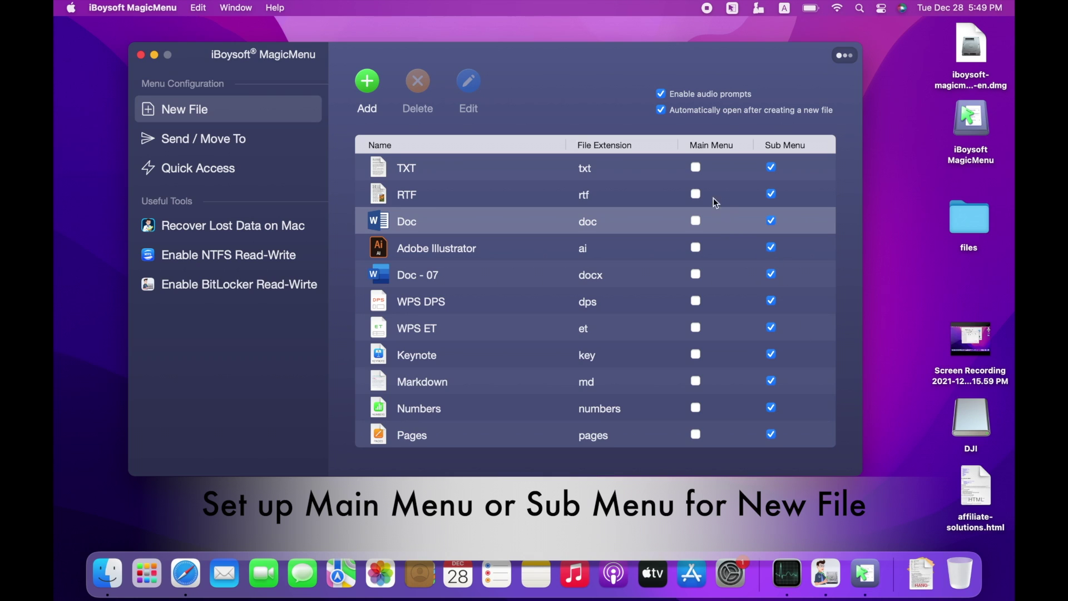
Enable RTF and Doc for the Main Menu and confirm they appear in the right-click menu.
{"action": "left_click", "coordinate": [697, 195]}
{"action": "left_click", "coordinate": [697, 221]}
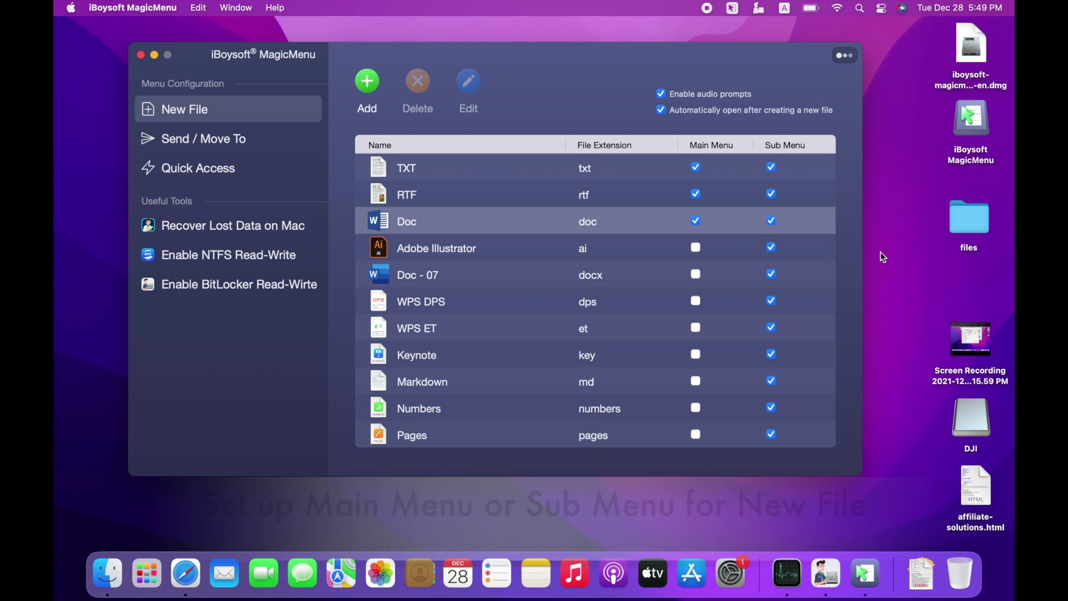
{"action": "right_click", "coordinate": [881, 253]}
{"action": "mouse_move", "coordinate": [849, 429]}
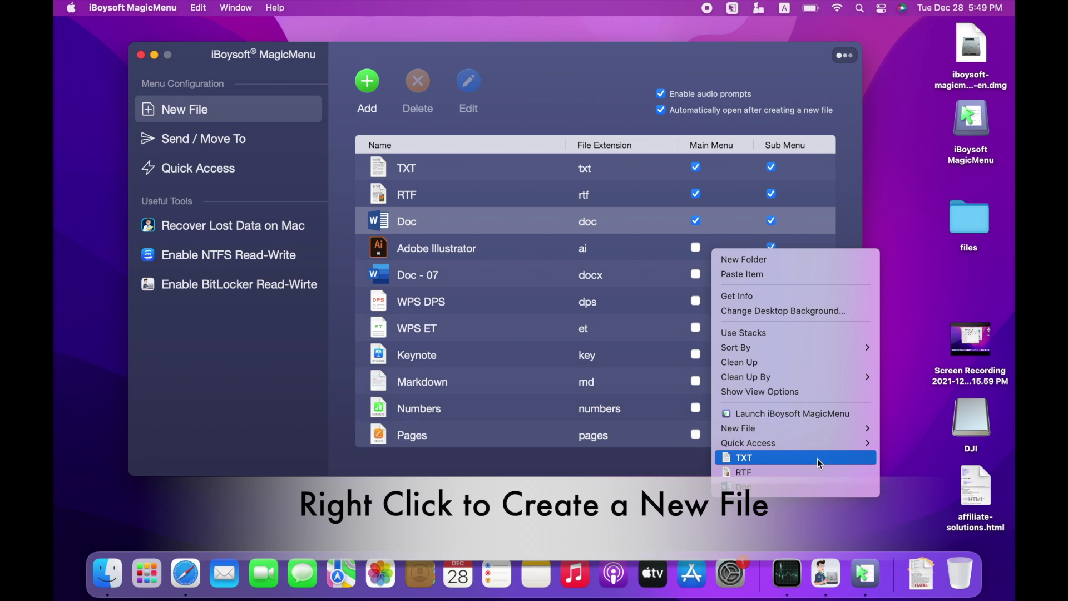
Create New TXT File.txt and New Pages File.pages on the desktop, dismissing the no-application warning.
{"action": "left_click", "coordinate": [817, 458]}
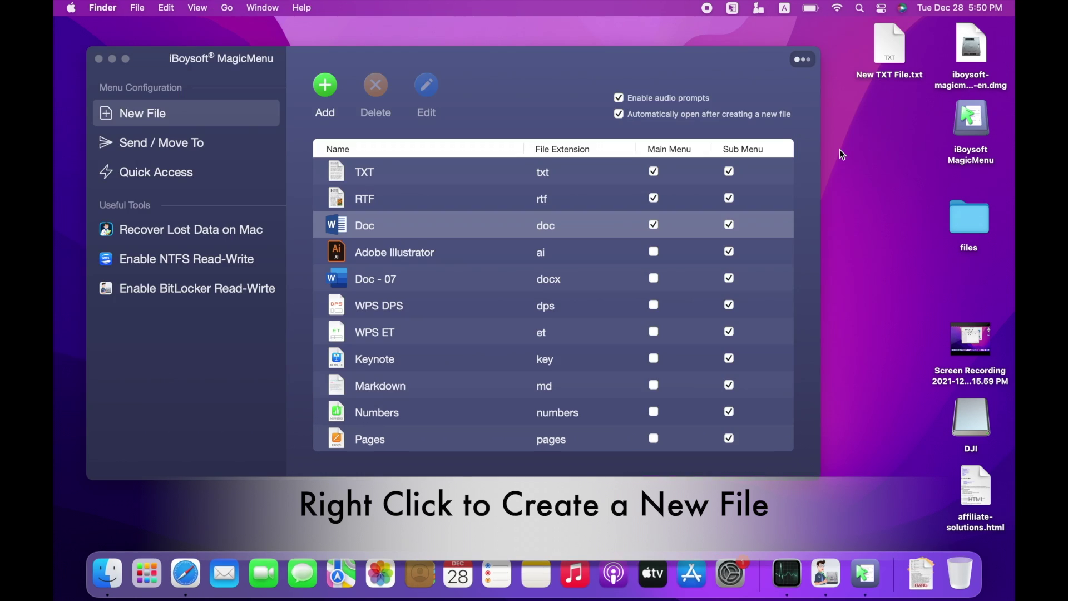
{"action": "right_click", "coordinate": [842, 154]}
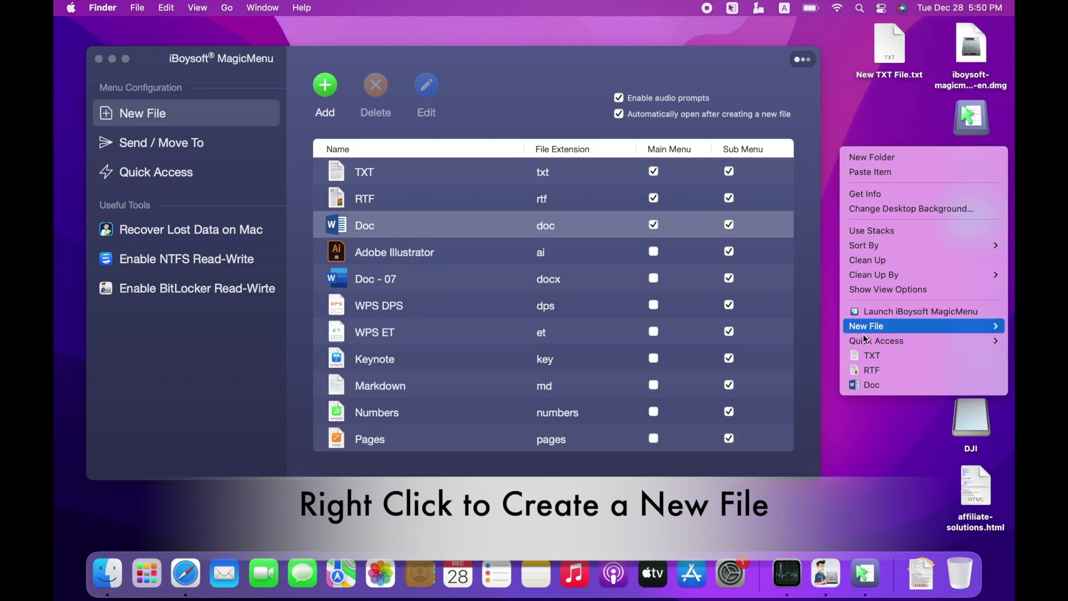
{"action": "mouse_move", "coordinate": [872, 327]}
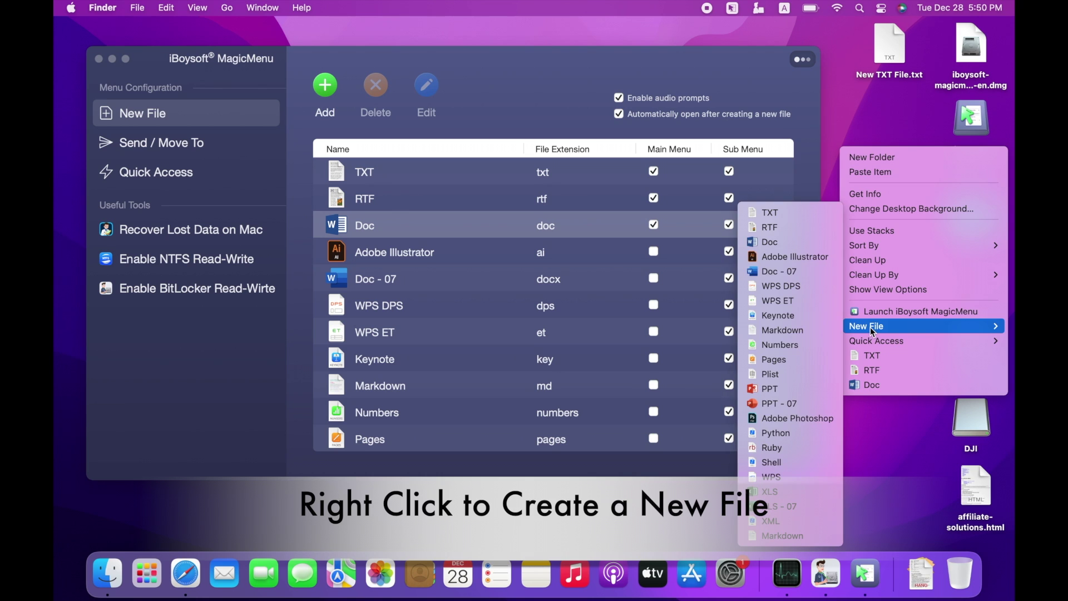
{"action": "left_click", "coordinate": [808, 361]}
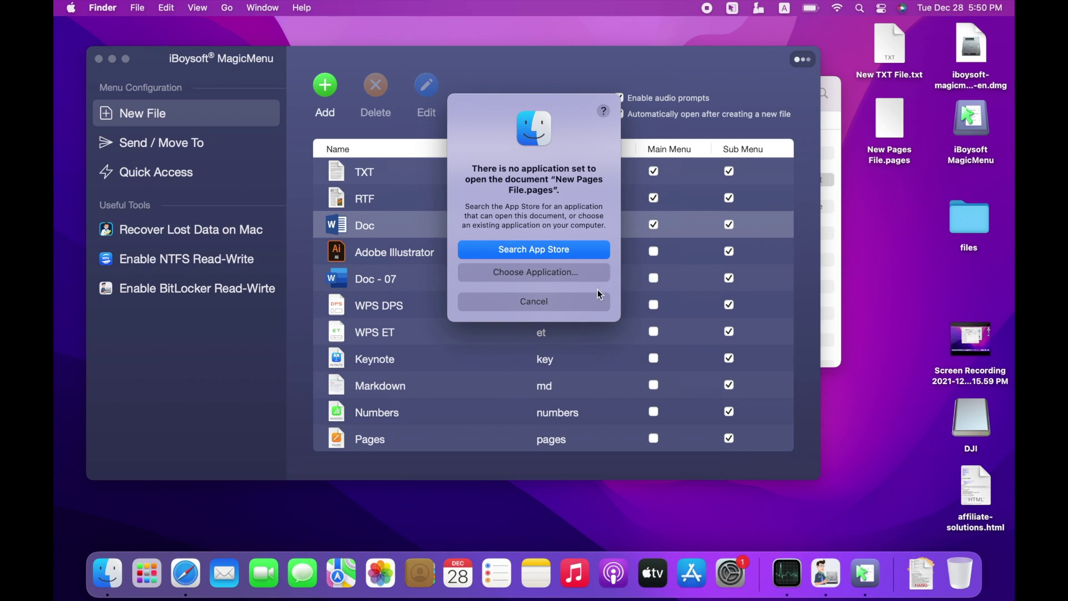
{"action": "left_click", "coordinate": [568, 303]}
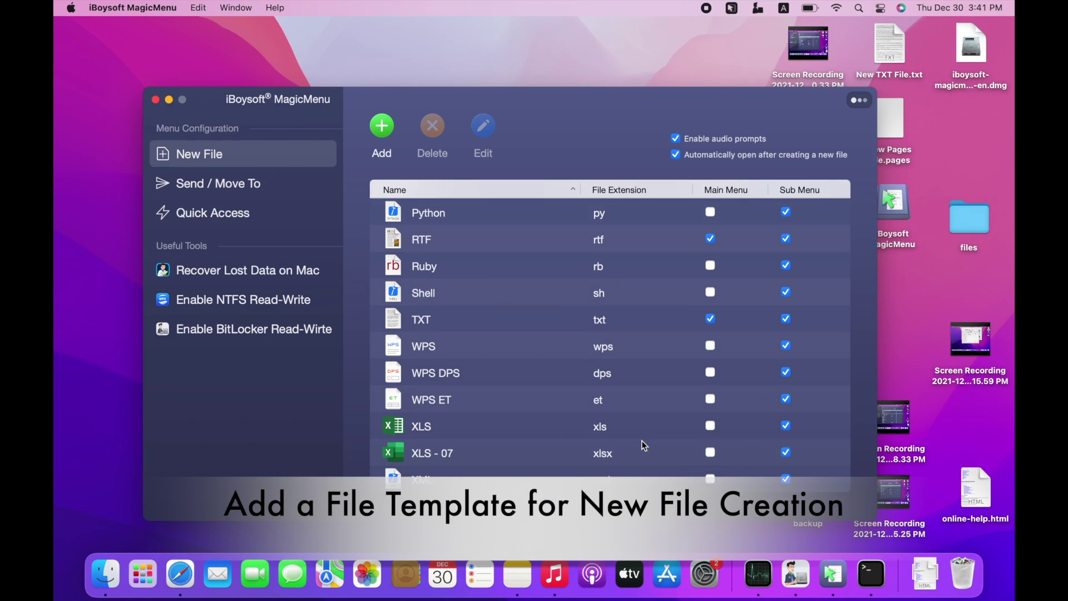
Add a New File template from online-help.html named 'webpage format'.
{"action": "left_click", "coordinate": [387, 133]}
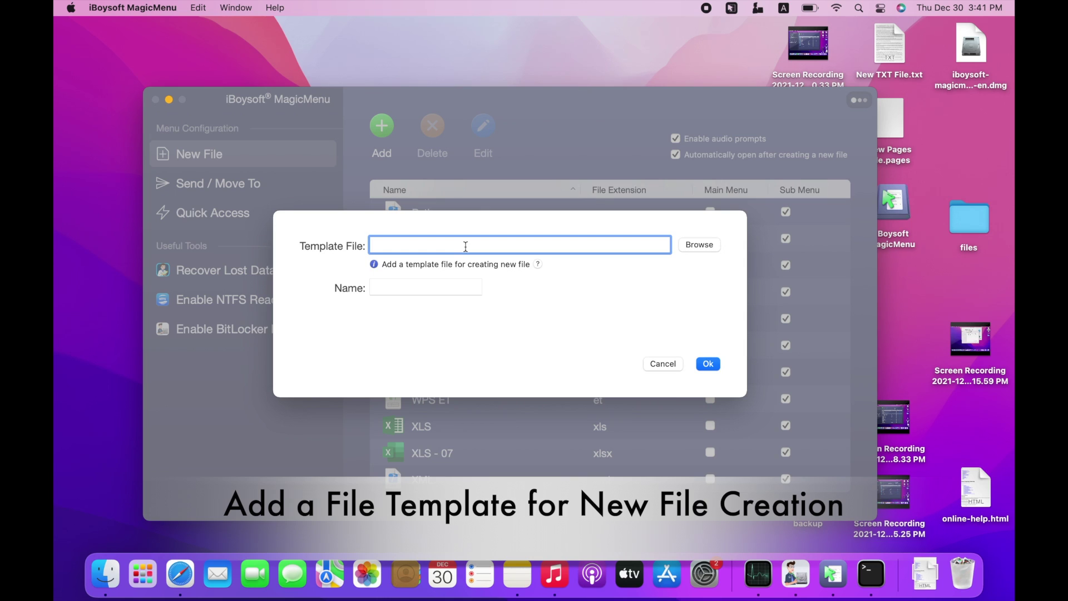
{"action": "left_click", "coordinate": [696, 244]}
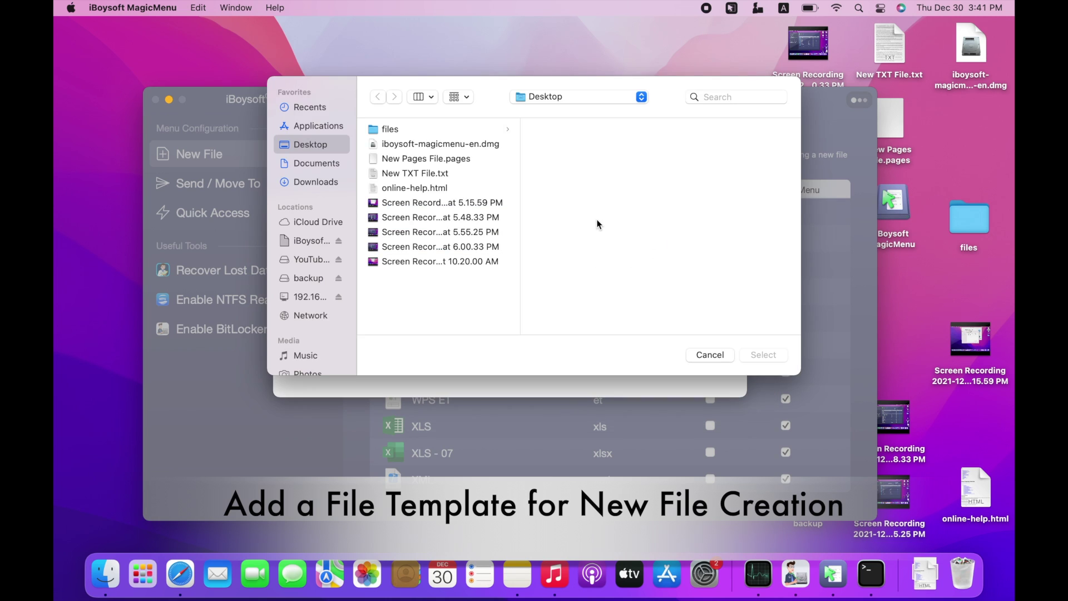
{"action": "left_click", "coordinate": [468, 189]}
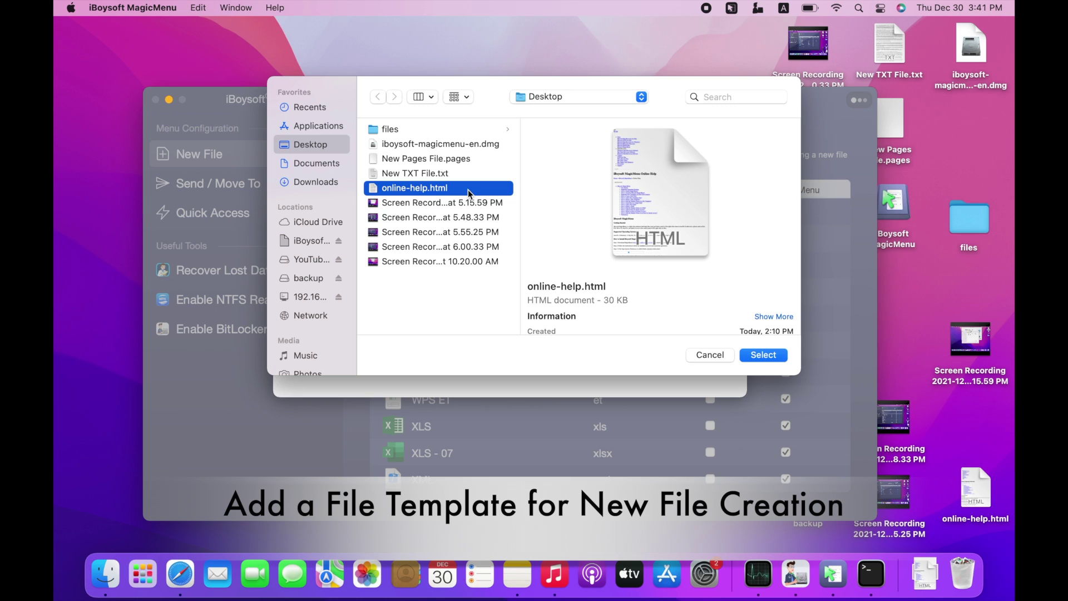
{"action": "left_click", "coordinate": [766, 354]}
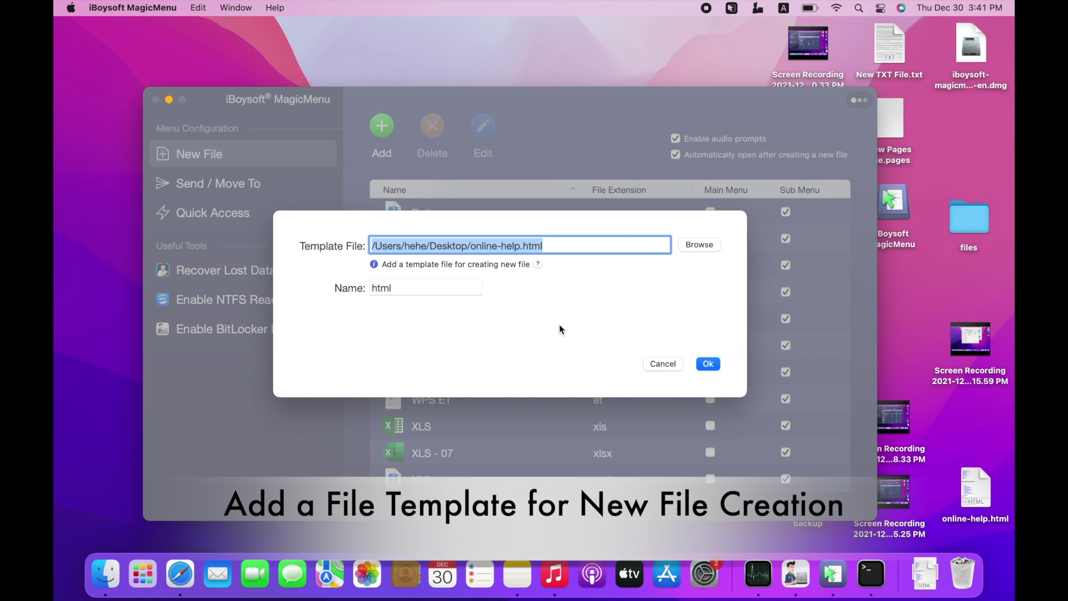
{"action": "left_click", "coordinate": [440, 288]}
{"action": "key", "text": "BackSpace"}
{"action": "key", "text": "BackSpace"}
{"action": "key", "text": "BackSpace"}
{"action": "key", "text": "BackSpace"}
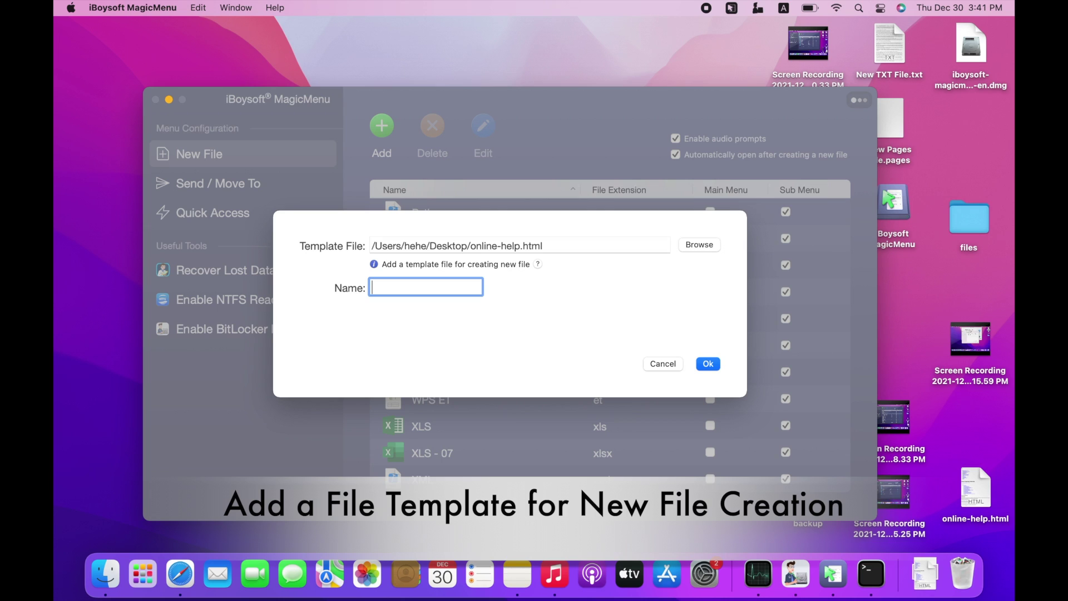
{"action": "type", "text": "webpage format"}
{"action": "left_click", "coordinate": [709, 364]}
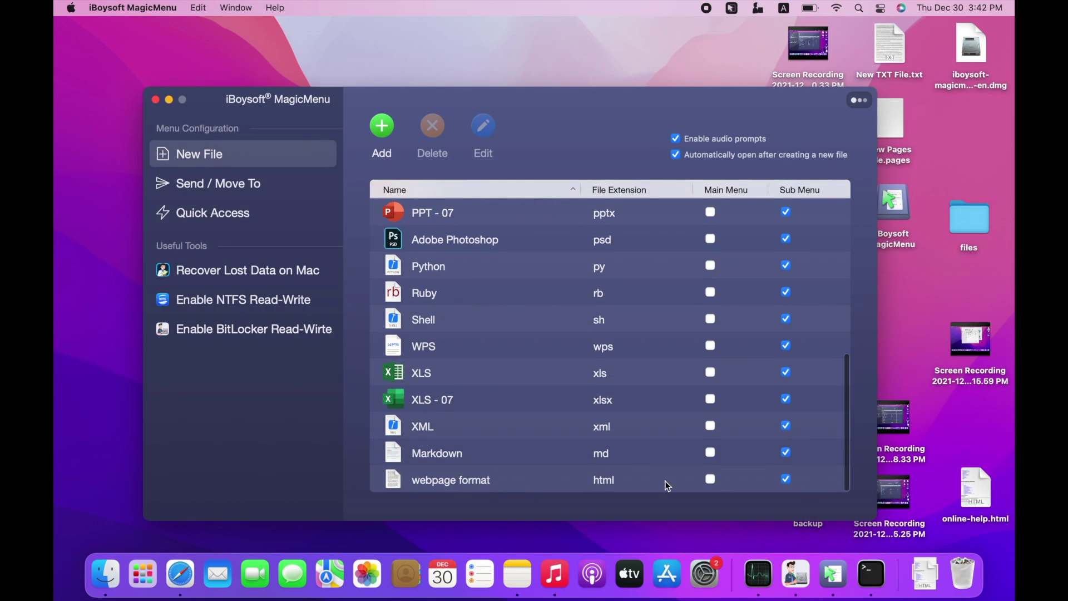
Enable 'webpage format' for the Main Menu and check it in the desktop right-click menu.
{"action": "left_click", "coordinate": [711, 479]}
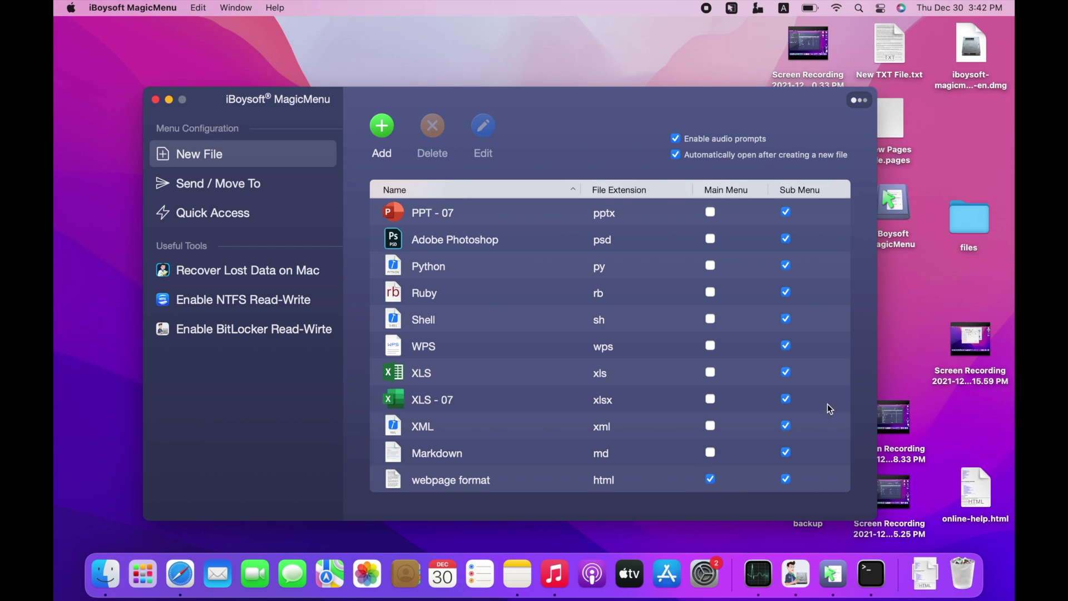
{"action": "right_click", "coordinate": [905, 332]}
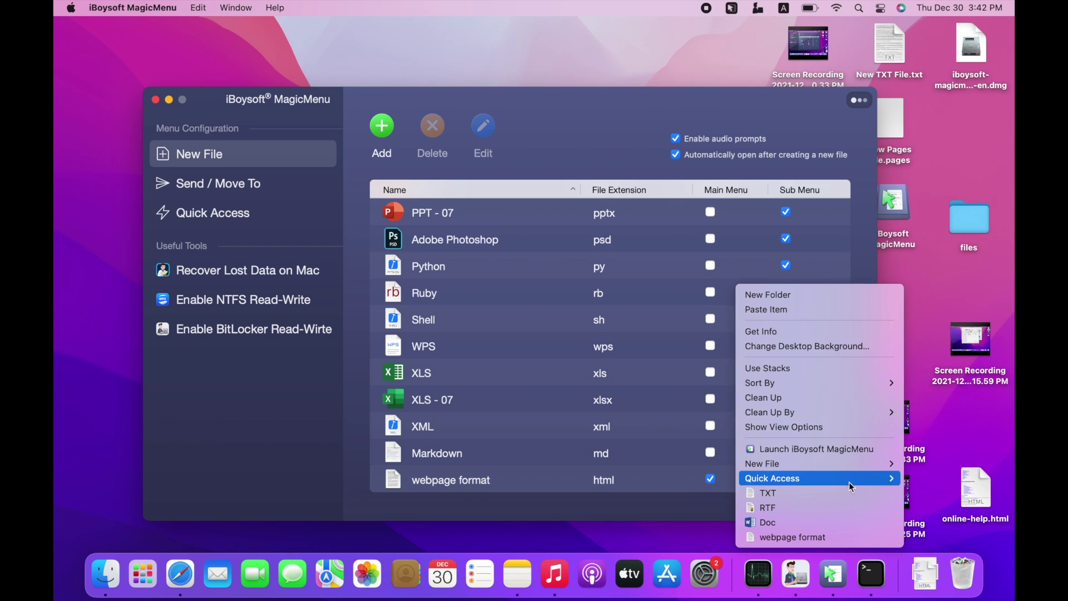
{"action": "mouse_move", "coordinate": [879, 464]}
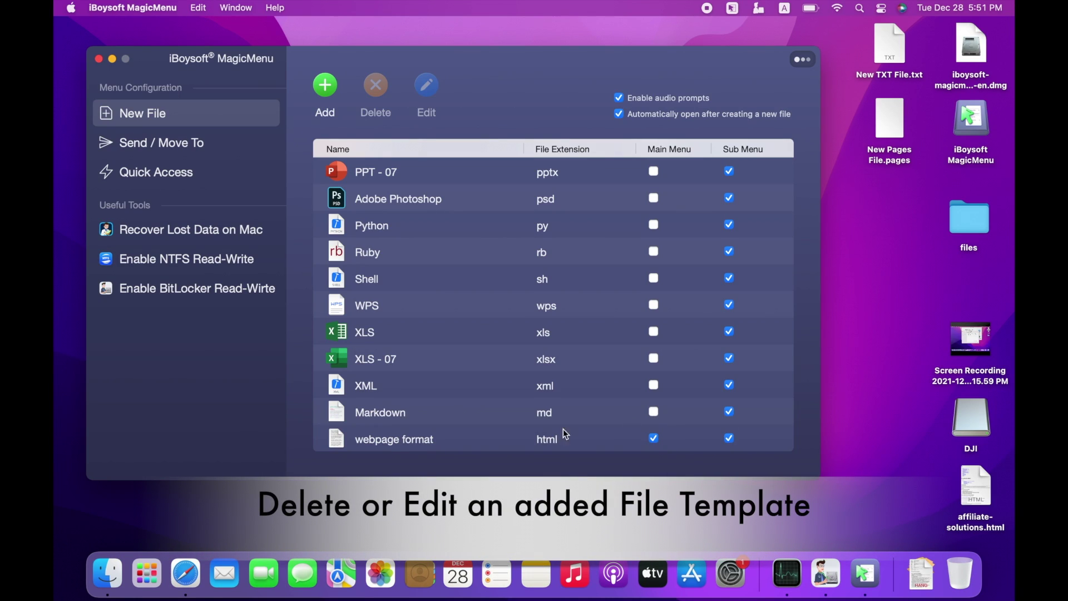
Cancel deleting the webpage format template and rename it to HTML instead.
{"action": "left_click", "coordinate": [475, 436]}
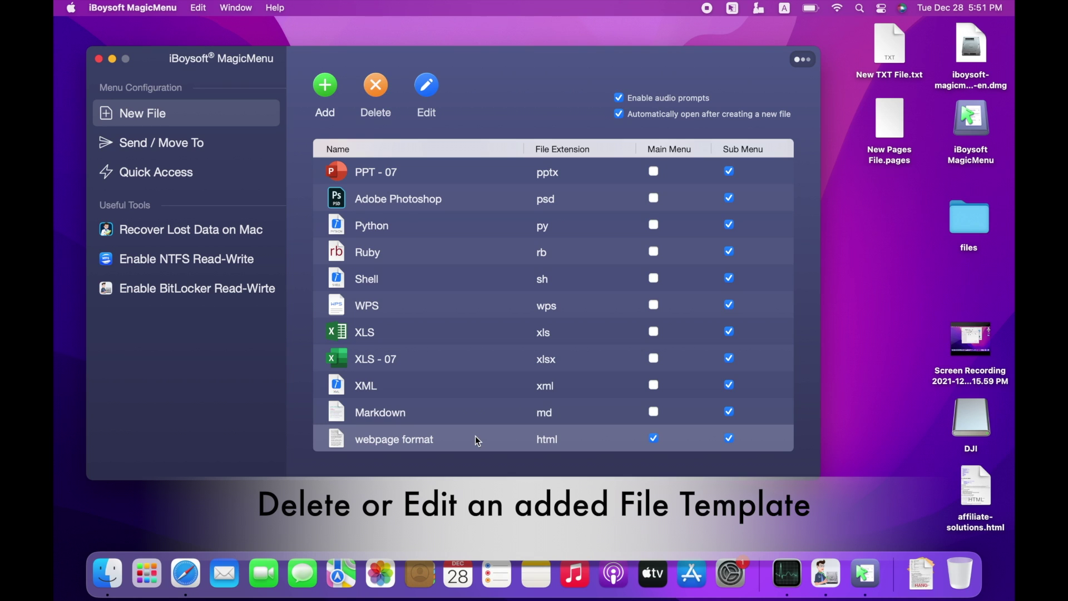
{"action": "left_click", "coordinate": [376, 89]}
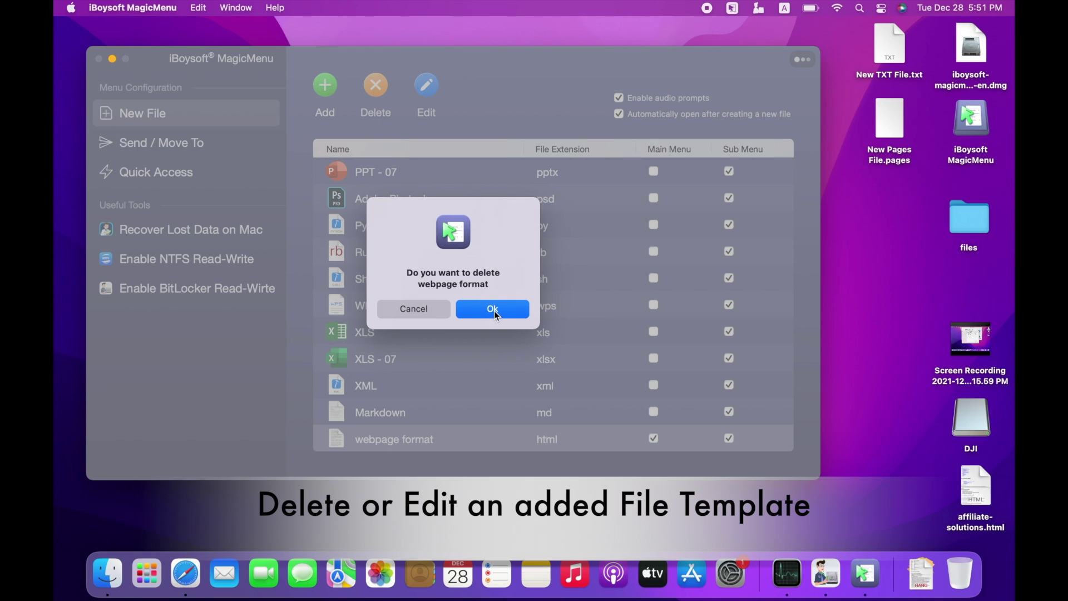
{"action": "left_click", "coordinate": [430, 312]}
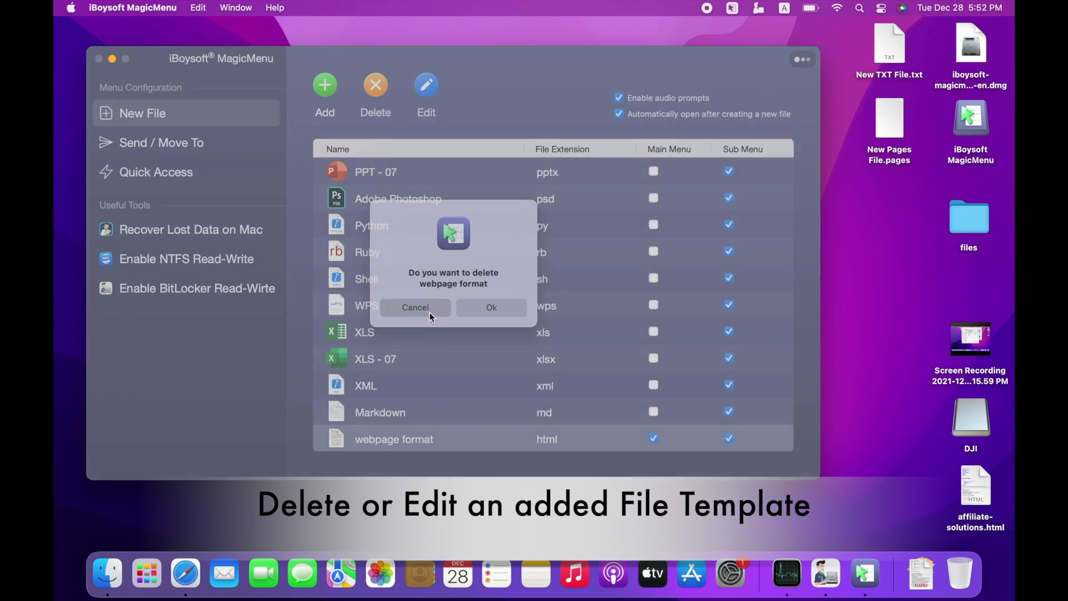
{"action": "left_click", "coordinate": [427, 85]}
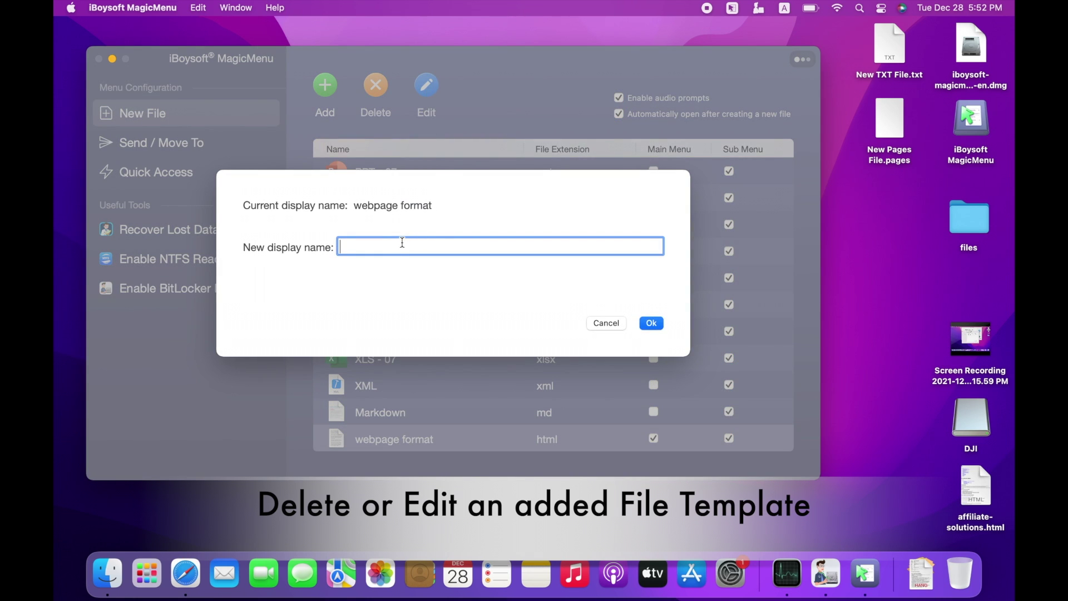
{"action": "type", "text": "HTML"}
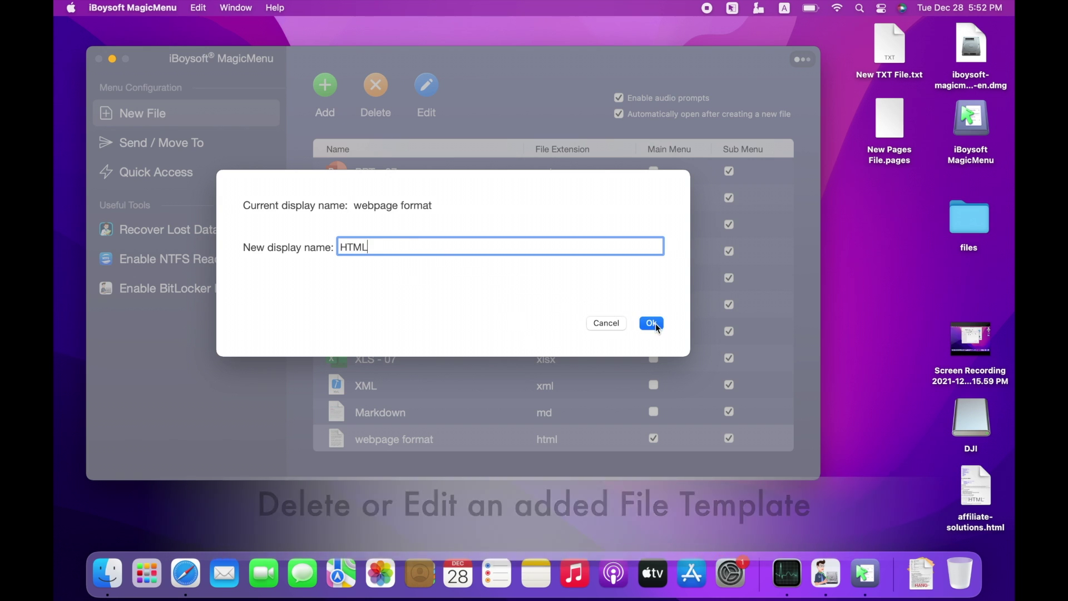
{"action": "left_click", "coordinate": [655, 322]}
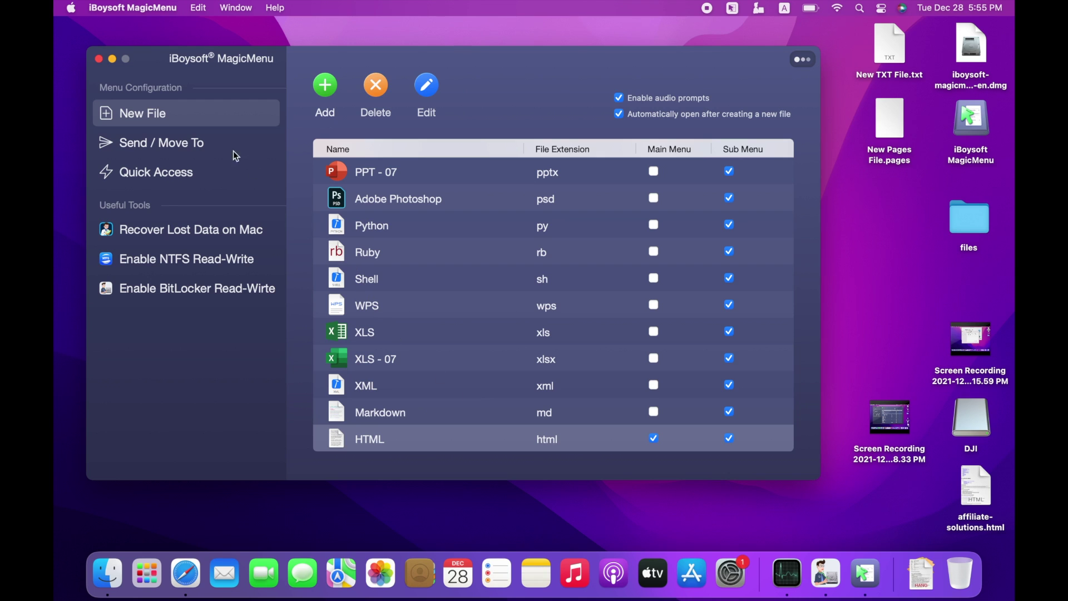
{"action": "left_click", "coordinate": [222, 144]}
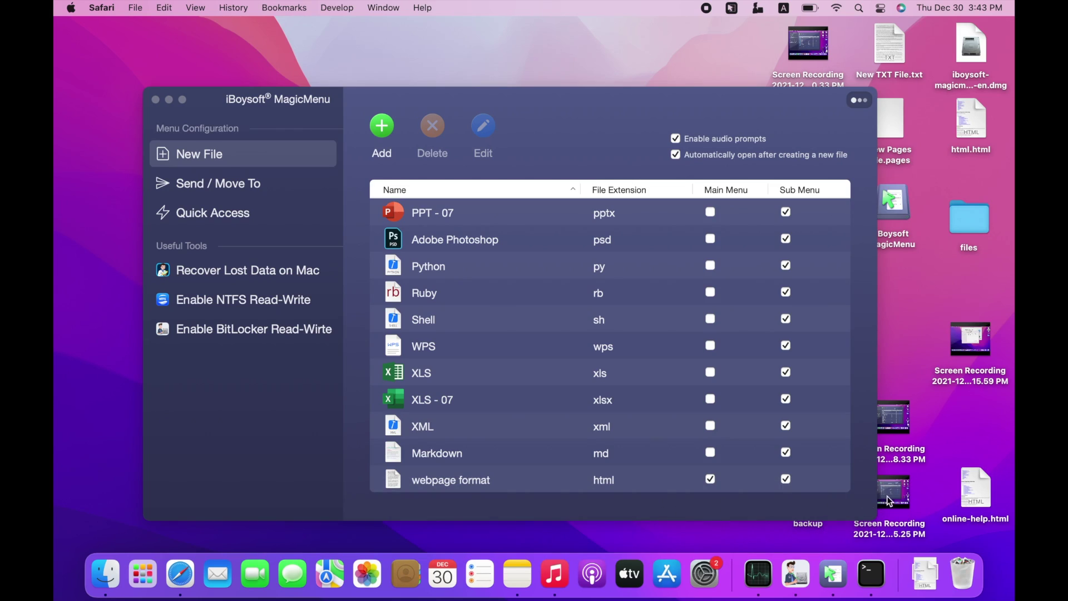
Send online-help.html to Documents and to YouTube channel backup, allowing the second send.
{"action": "right_click", "coordinate": [974, 494]}
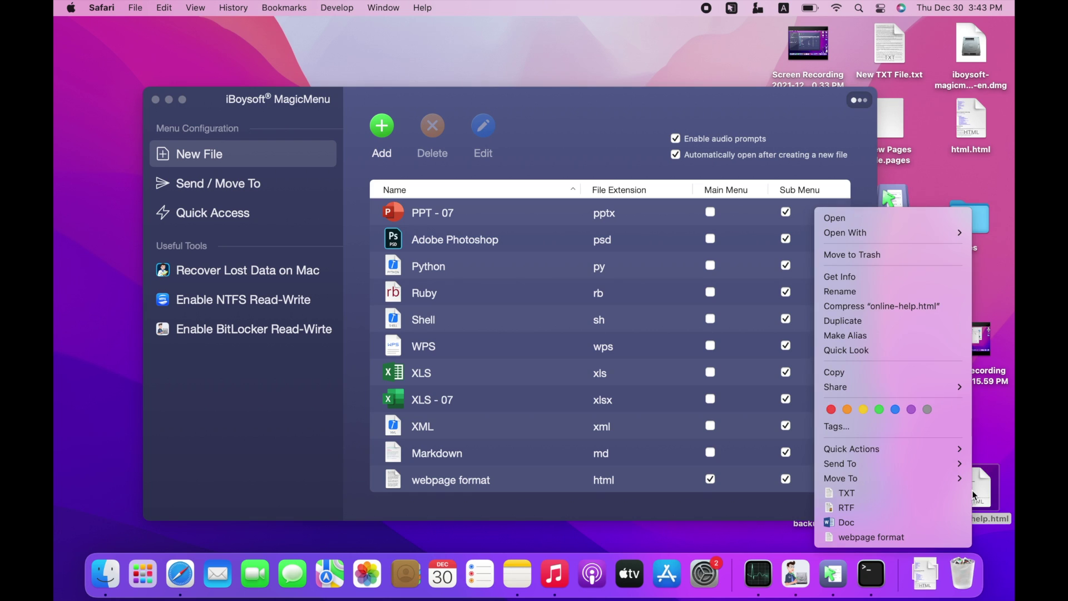
{"action": "mouse_move", "coordinate": [951, 466]}
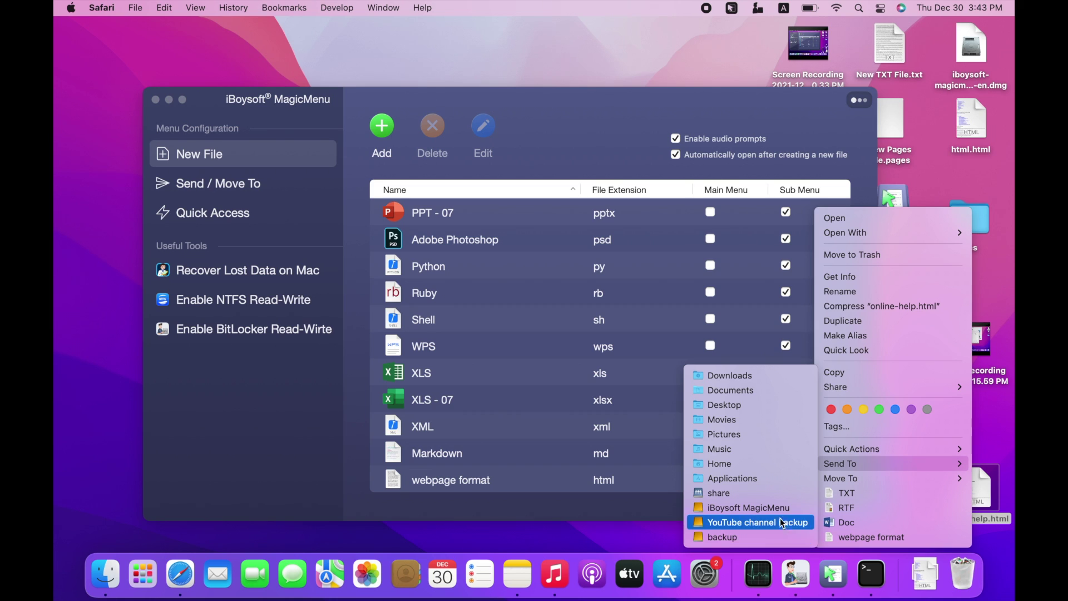
{"action": "left_click", "coordinate": [761, 389]}
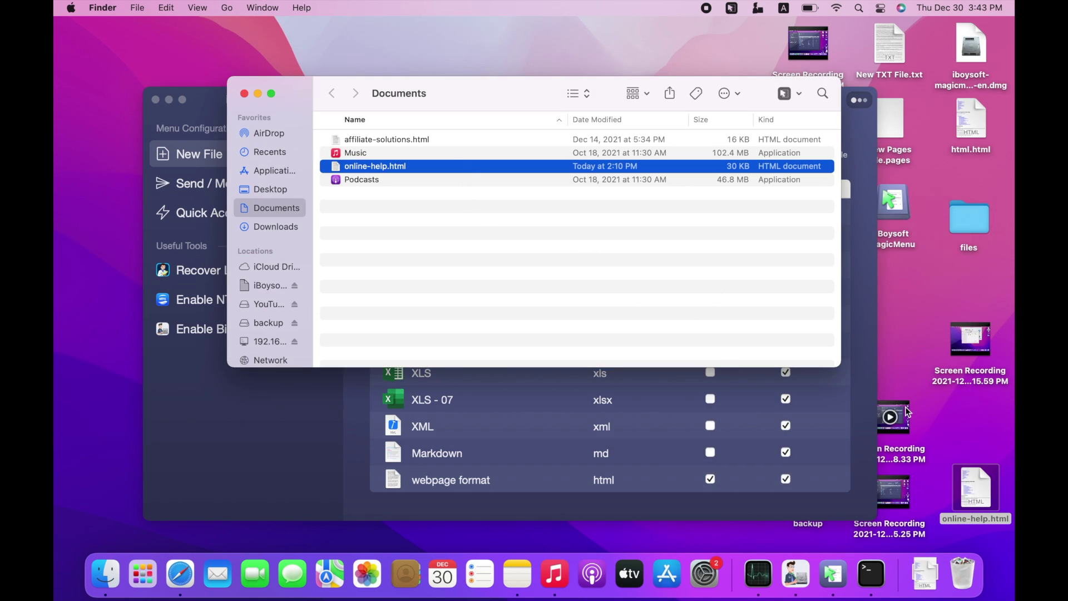
{"action": "right_click", "coordinate": [973, 489]}
{"action": "mouse_move", "coordinate": [868, 464]}
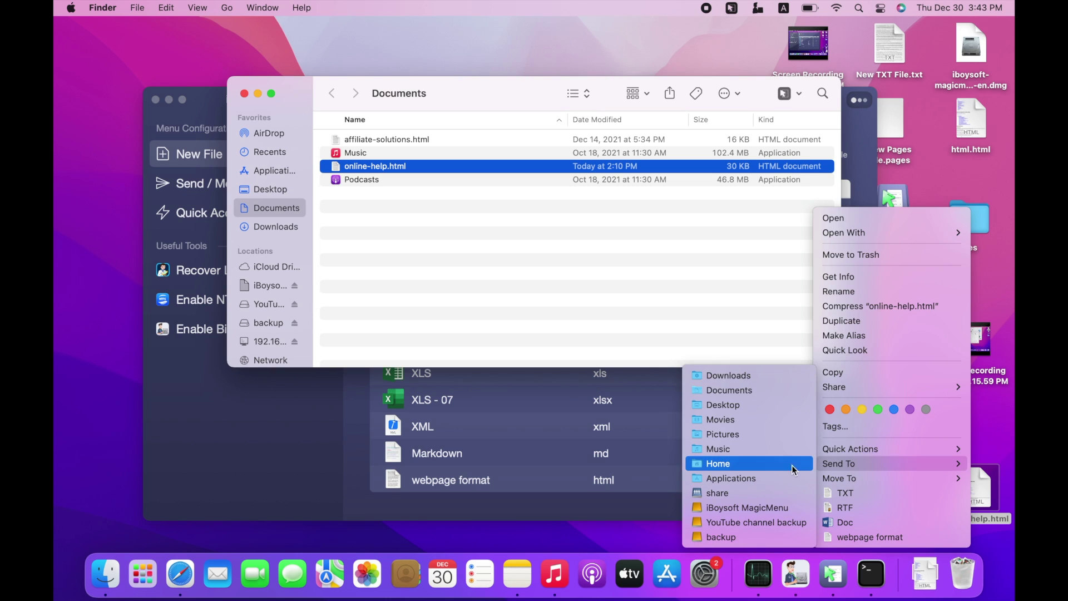
{"action": "left_click", "coordinate": [768, 523]}
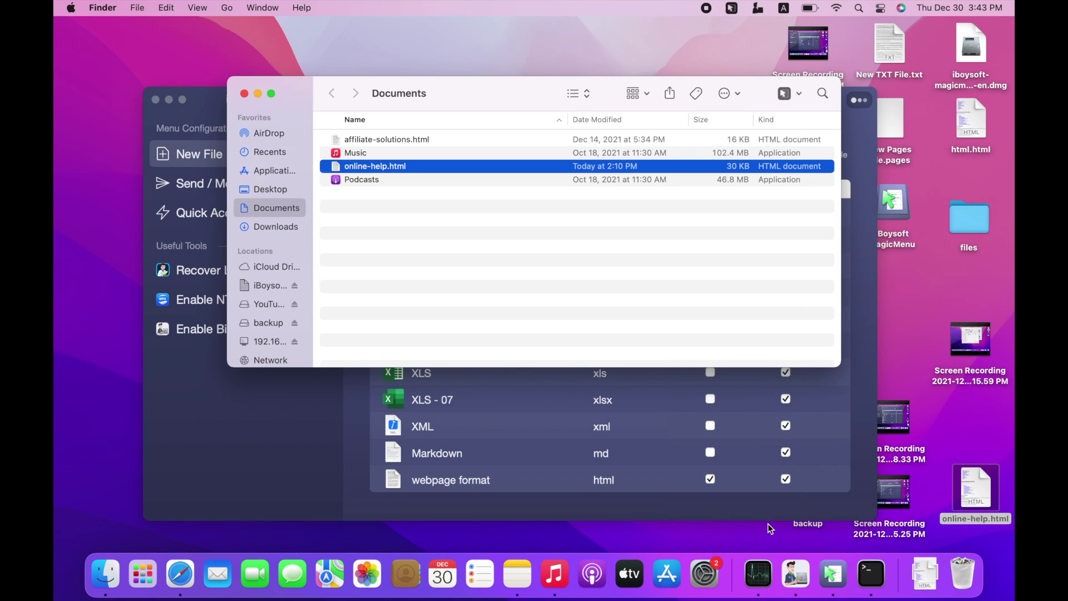
{"action": "left_click", "coordinate": [577, 222]}
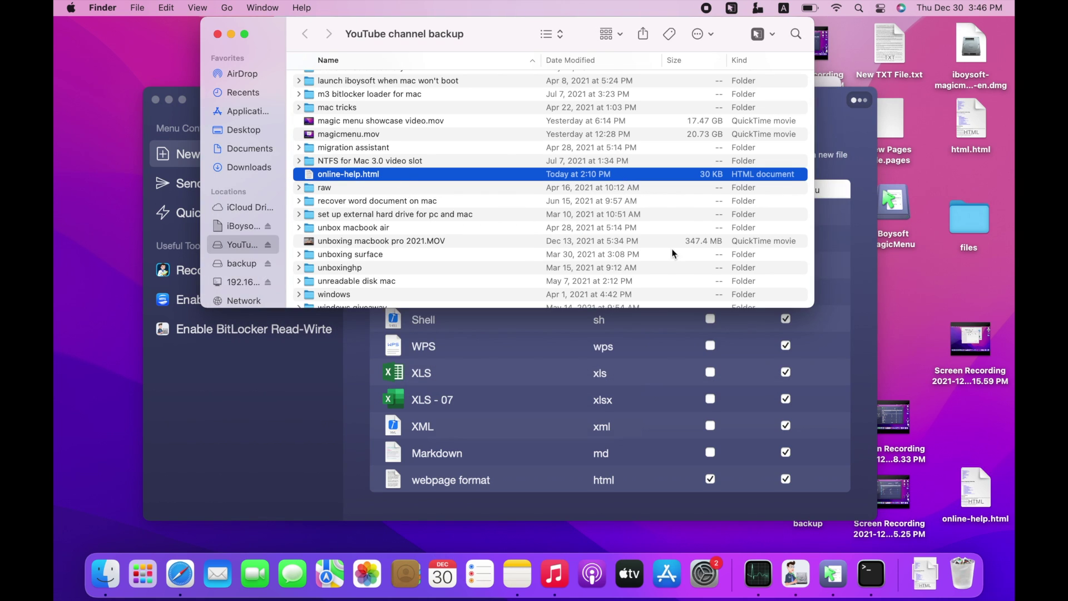
Move online-help.html into the Pictures folder.
{"action": "right_click", "coordinate": [982, 493]}
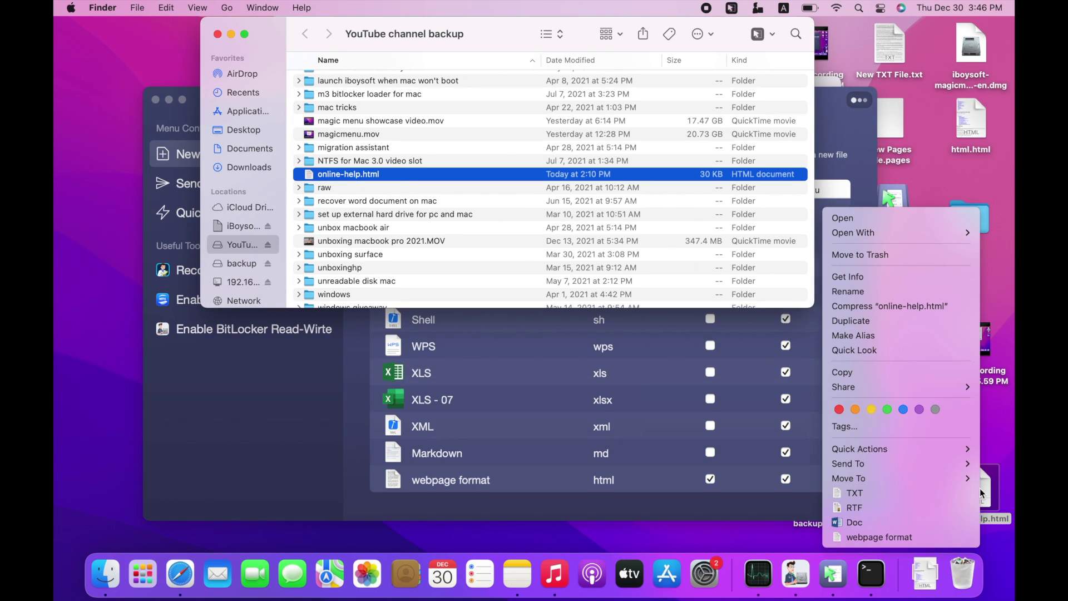
{"action": "mouse_move", "coordinate": [946, 477]}
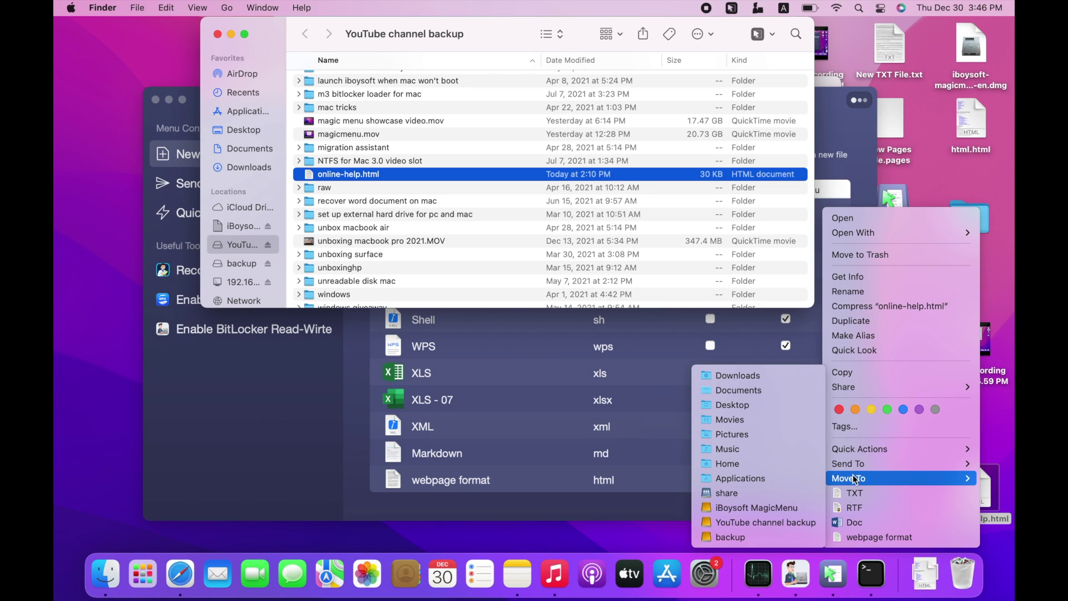
{"action": "left_click", "coordinate": [745, 435]}
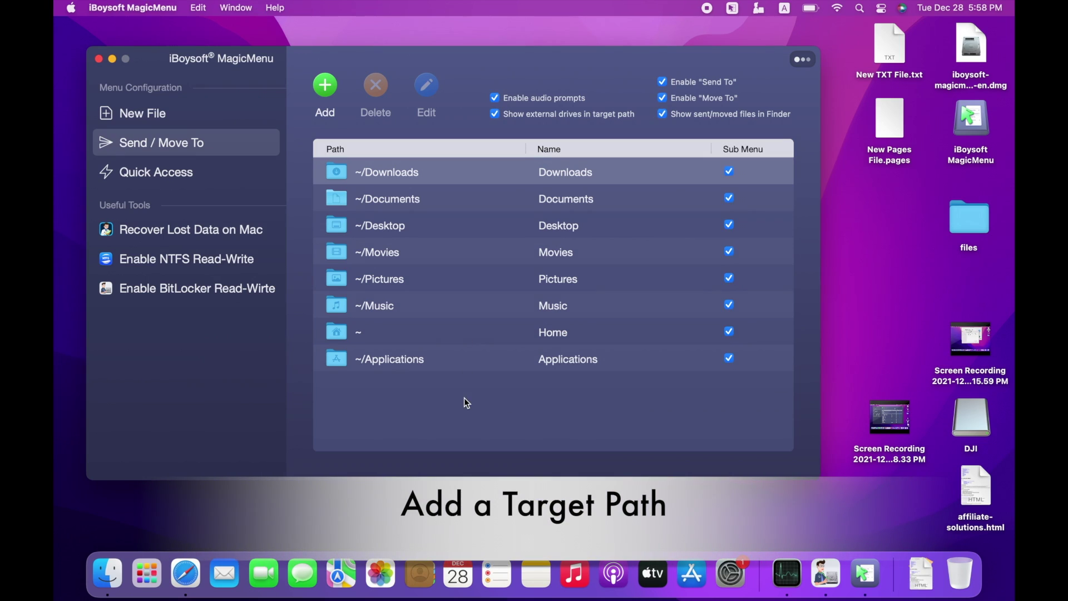
Add ~/Desktop/files as a new Send / Move To target path.
{"action": "left_click", "coordinate": [328, 87]}
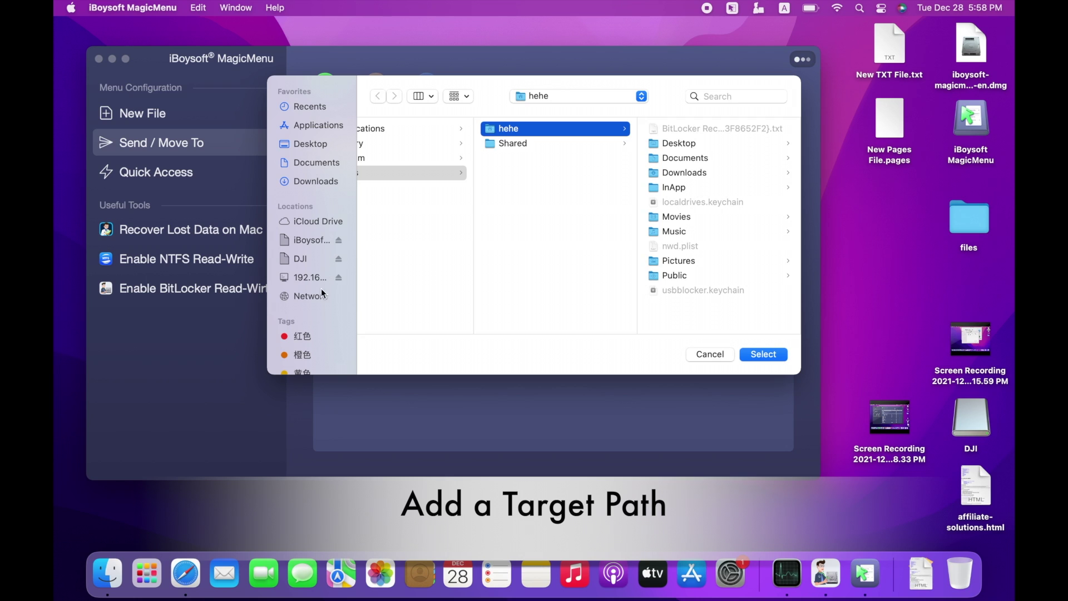
{"action": "left_click", "coordinate": [307, 262]}
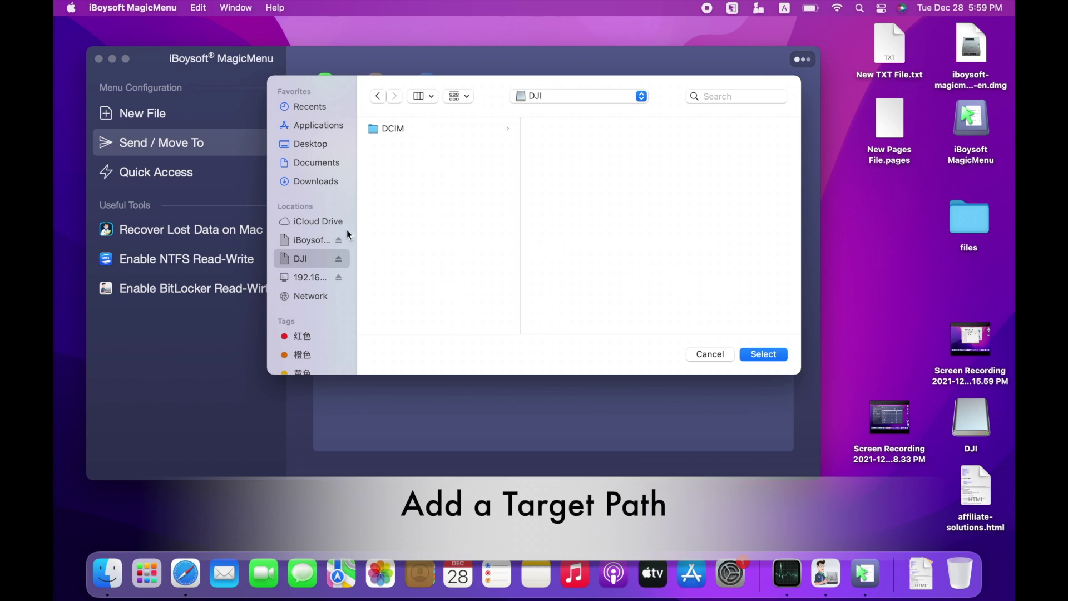
{"action": "left_click", "coordinate": [312, 145]}
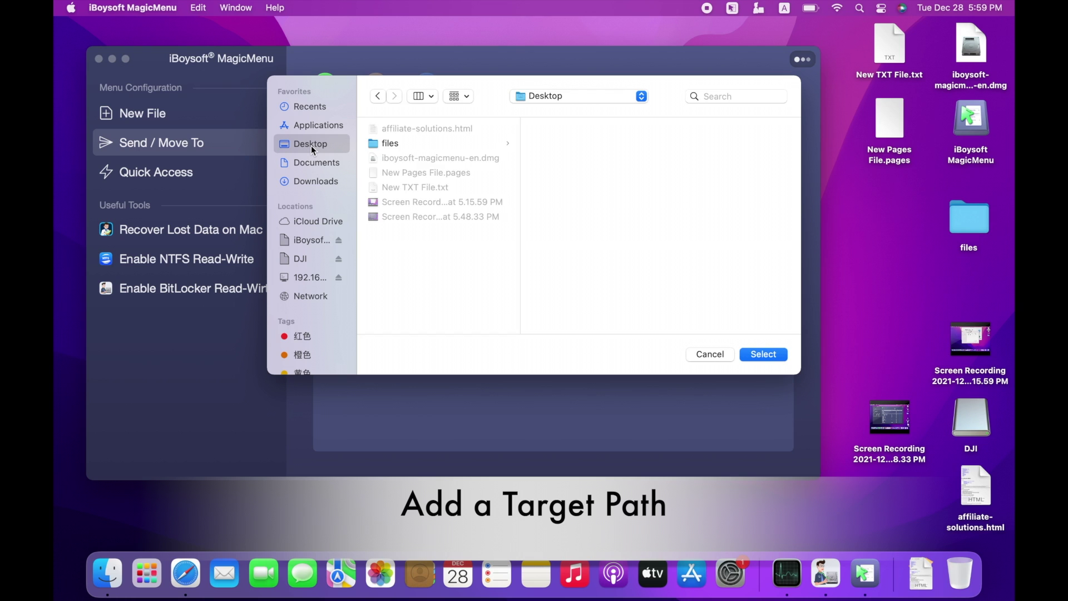
{"action": "left_click", "coordinate": [398, 145]}
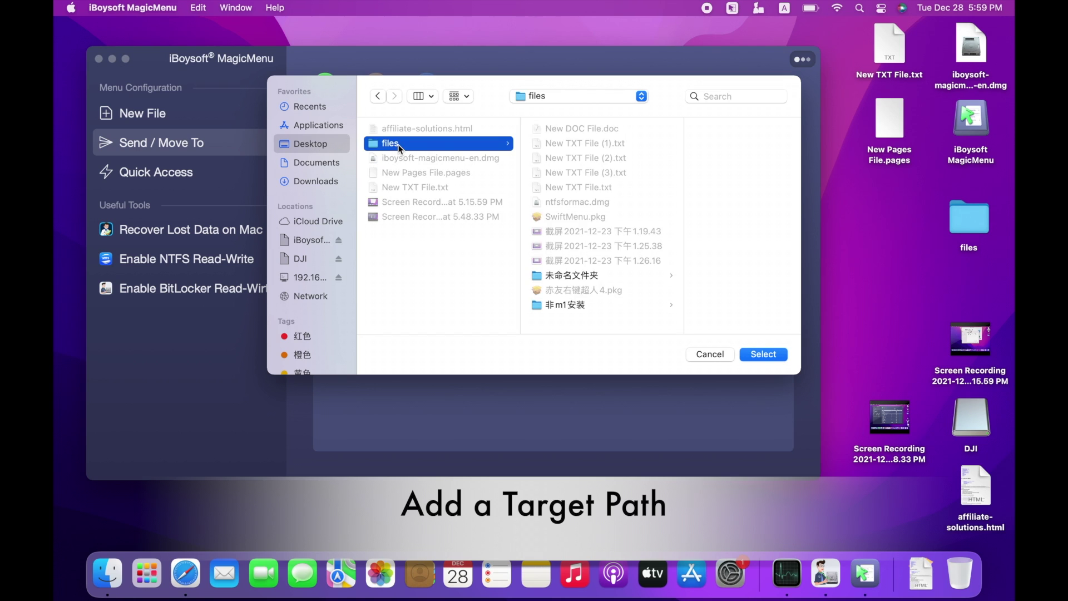
{"action": "left_click", "coordinate": [768, 355]}
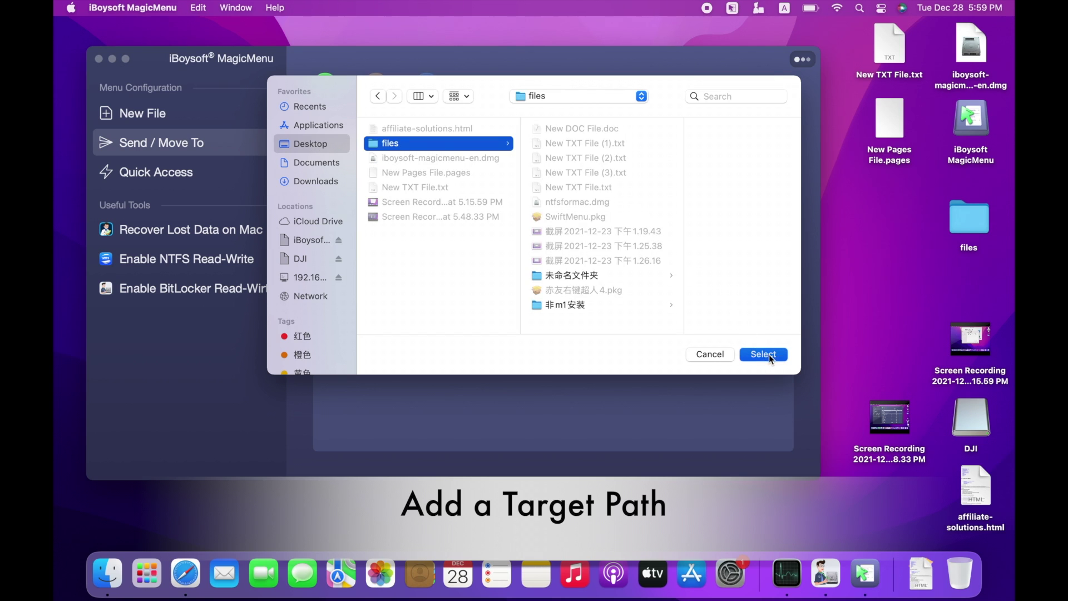
{"action": "left_click", "coordinate": [653, 322]}
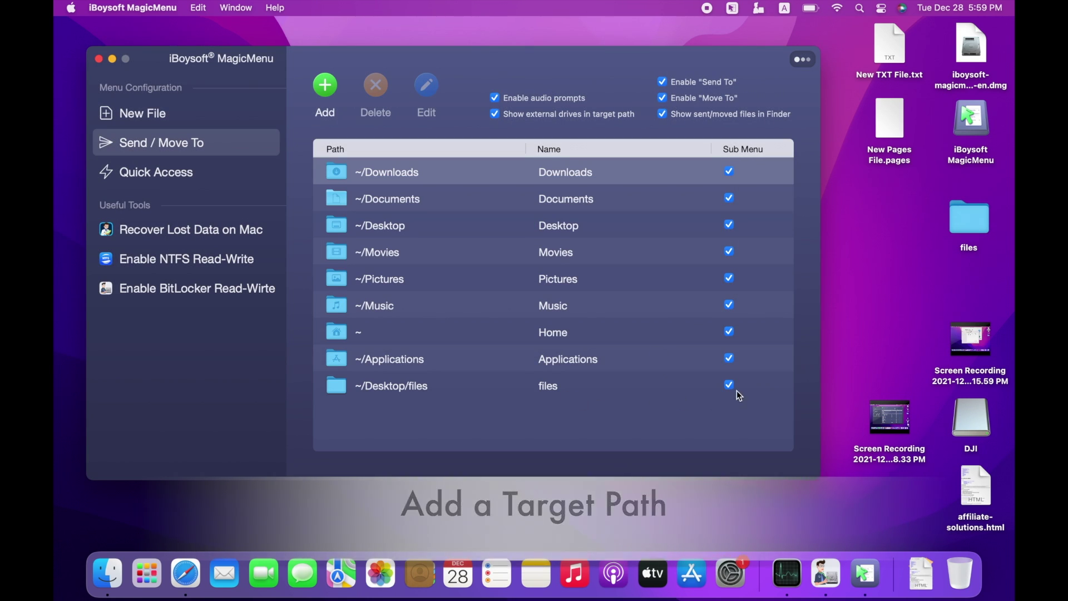
Check that files appears in affiliate-solutions.html's Send To submenu.
{"action": "left_click", "coordinate": [970, 479]}
{"action": "right_click", "coordinate": [971, 479]}
{"action": "mouse_move", "coordinate": [951, 469]}
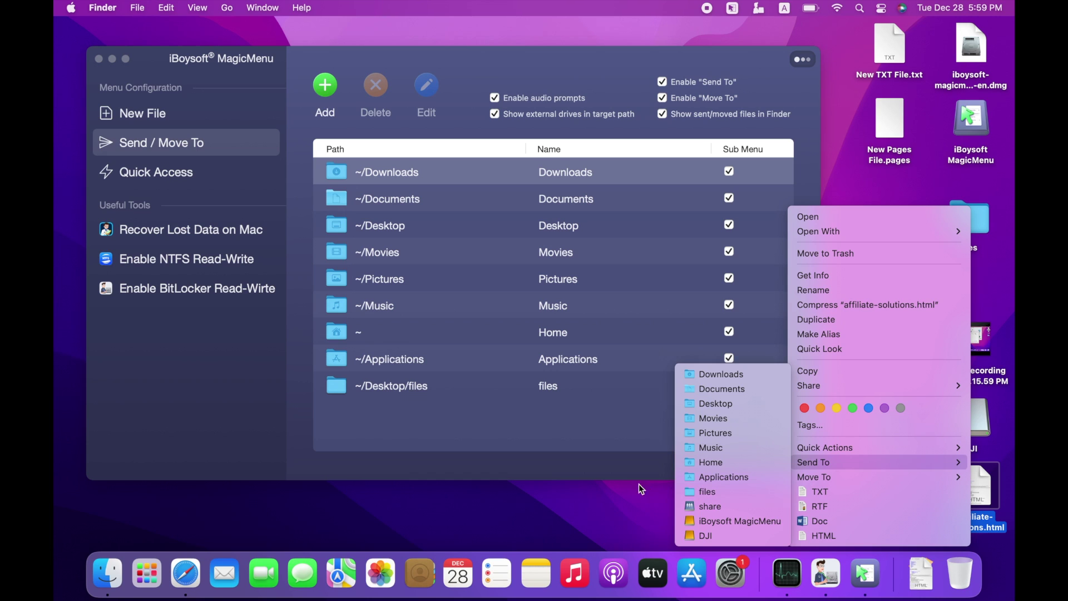
{"action": "left_click", "coordinate": [607, 479]}
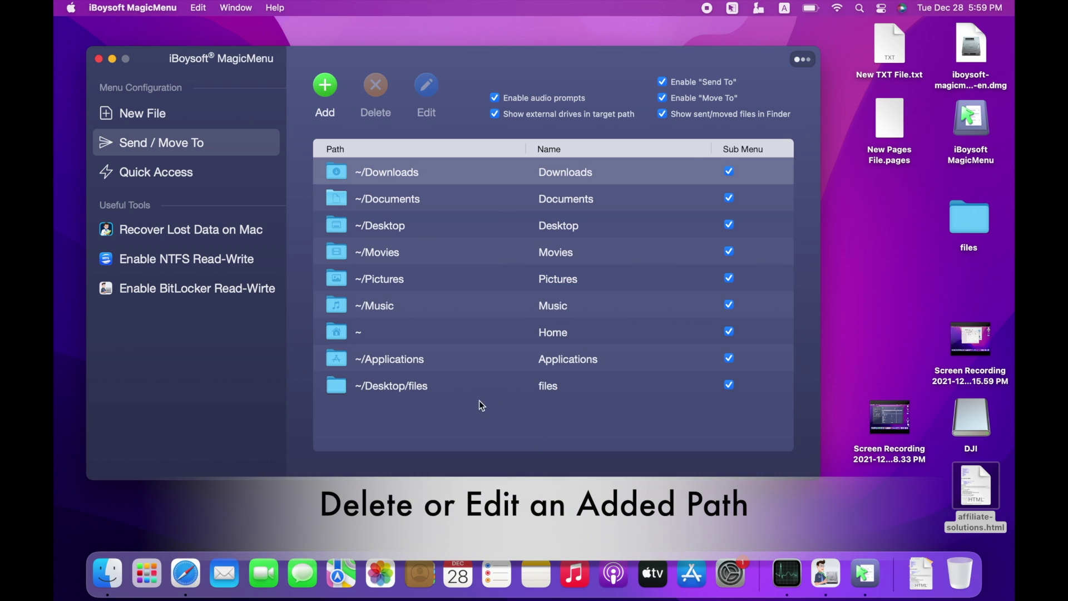
Cancel deleting the ~/Desktop/files target path and rename it to 'work files'.
{"action": "left_click", "coordinate": [461, 389]}
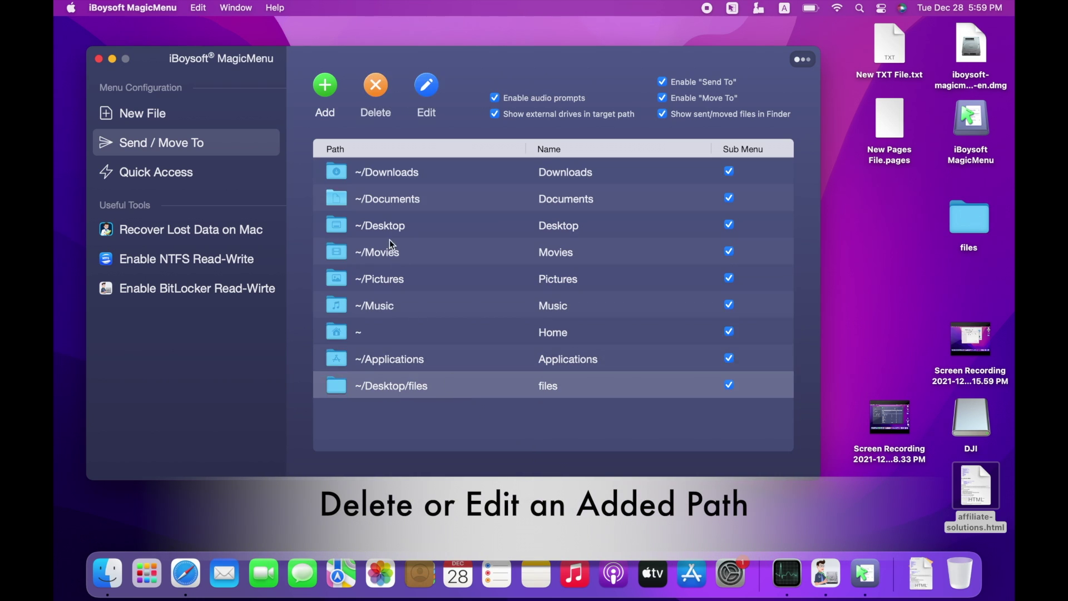
{"action": "left_click", "coordinate": [380, 89]}
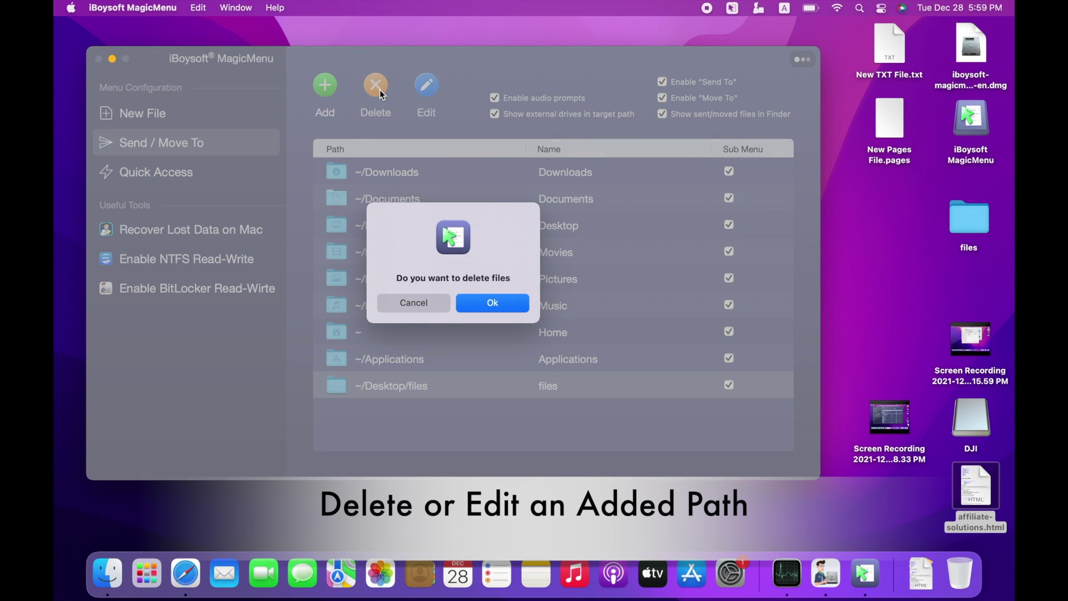
{"action": "left_click", "coordinate": [421, 304]}
{"action": "left_click", "coordinate": [422, 92]}
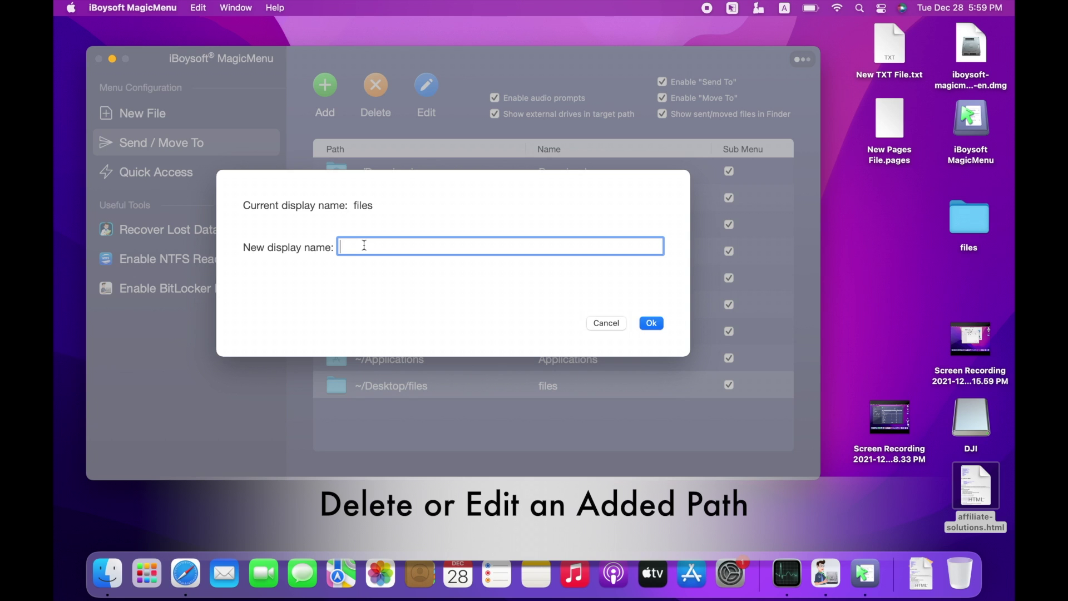
{"action": "type", "text": "work files"}
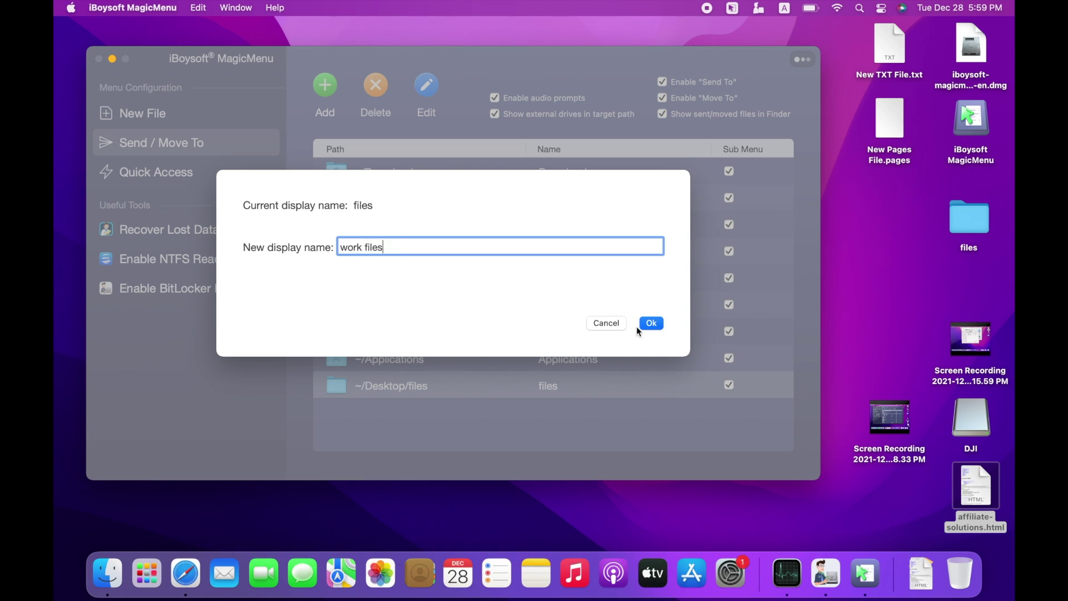
{"action": "left_click", "coordinate": [649, 324]}
Verify 'work files' among the Move To destinations, then go to Quick Access settings.
{"action": "right_click", "coordinate": [977, 486]}
{"action": "mouse_move", "coordinate": [869, 479]}
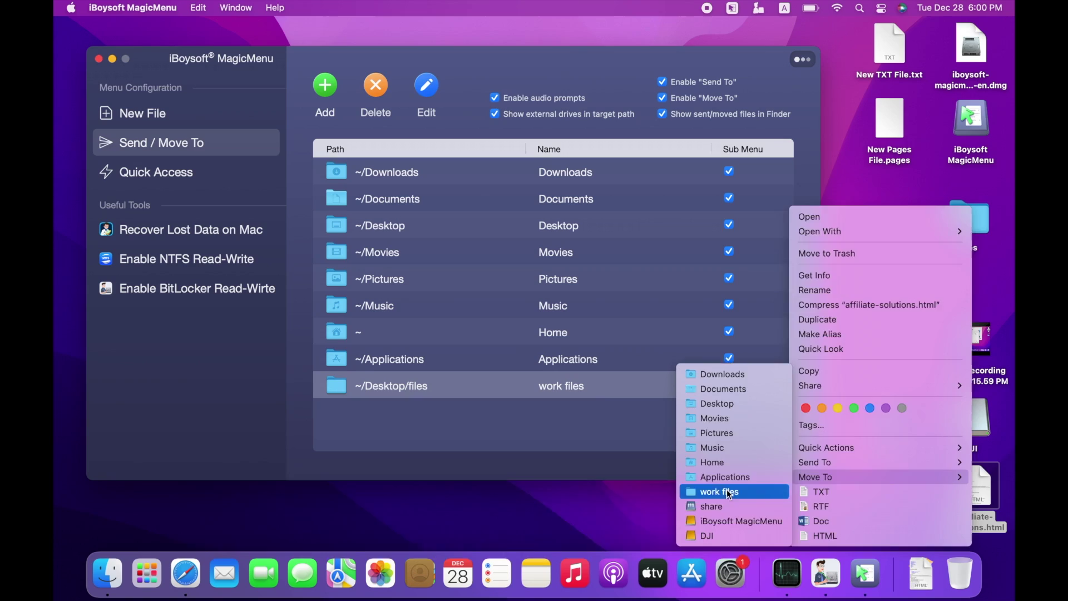
{"action": "left_click", "coordinate": [211, 177]}
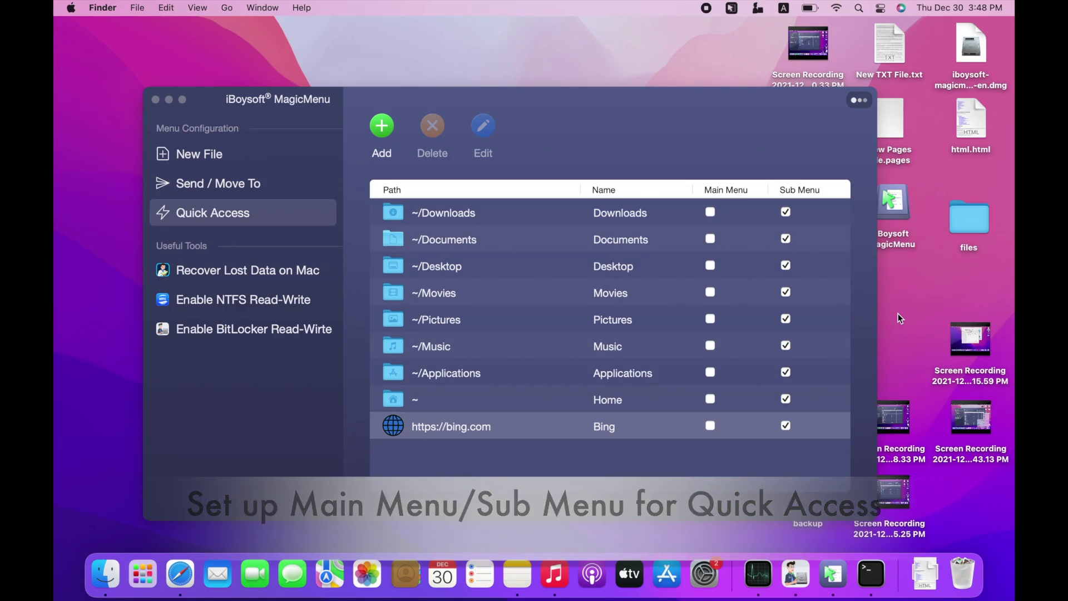
Open the Documents folder from the desktop menu's Quick Access submenu, then close its window.
{"action": "right_click", "coordinate": [898, 313]}
{"action": "mouse_move", "coordinate": [872, 477]}
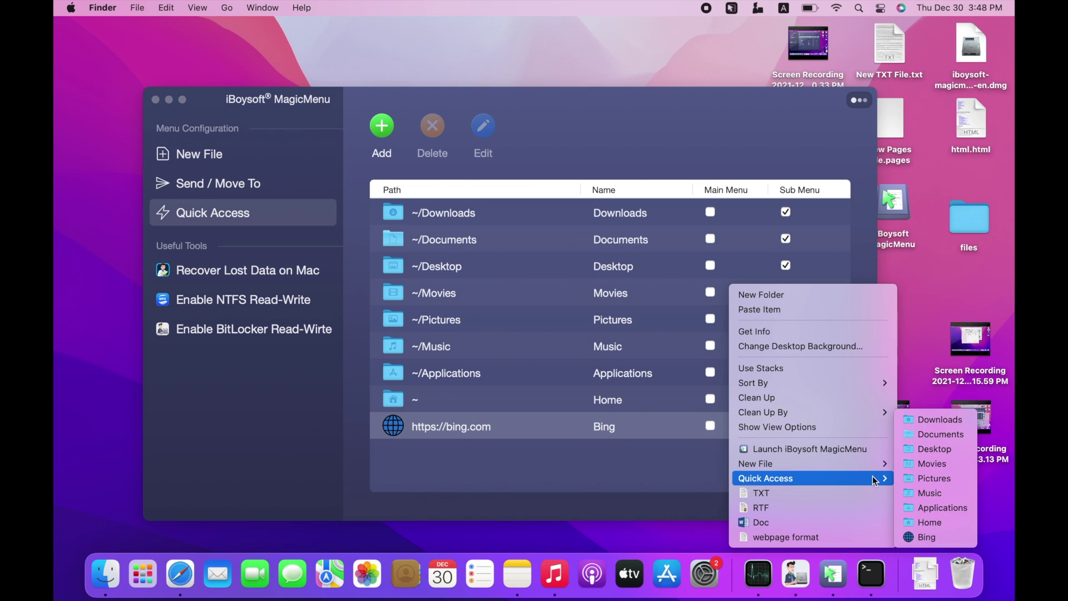
{"action": "left_click", "coordinate": [948, 437]}
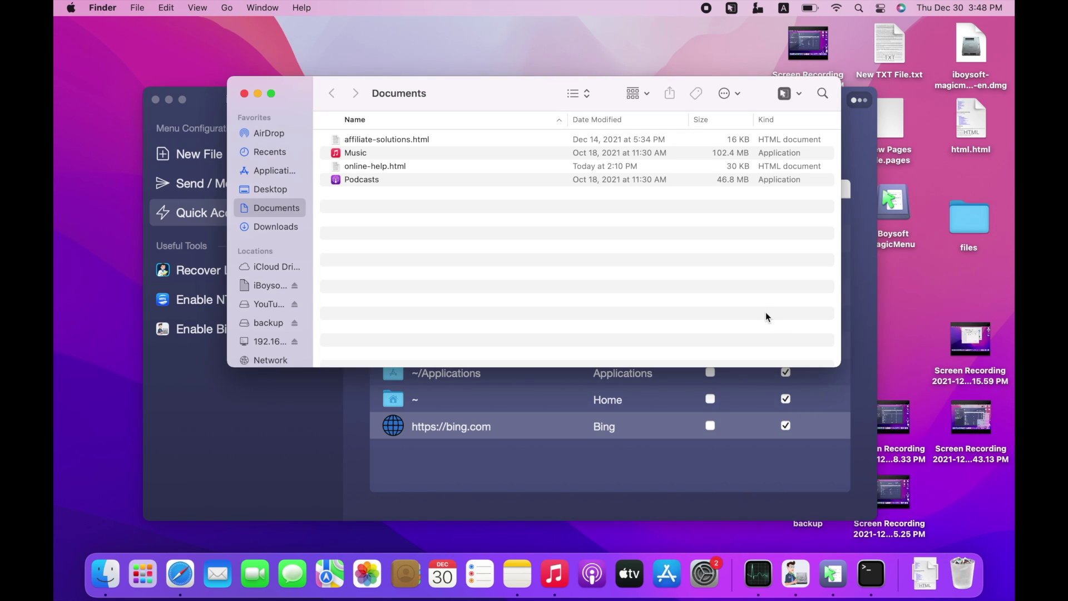
{"action": "left_click", "coordinate": [245, 94]}
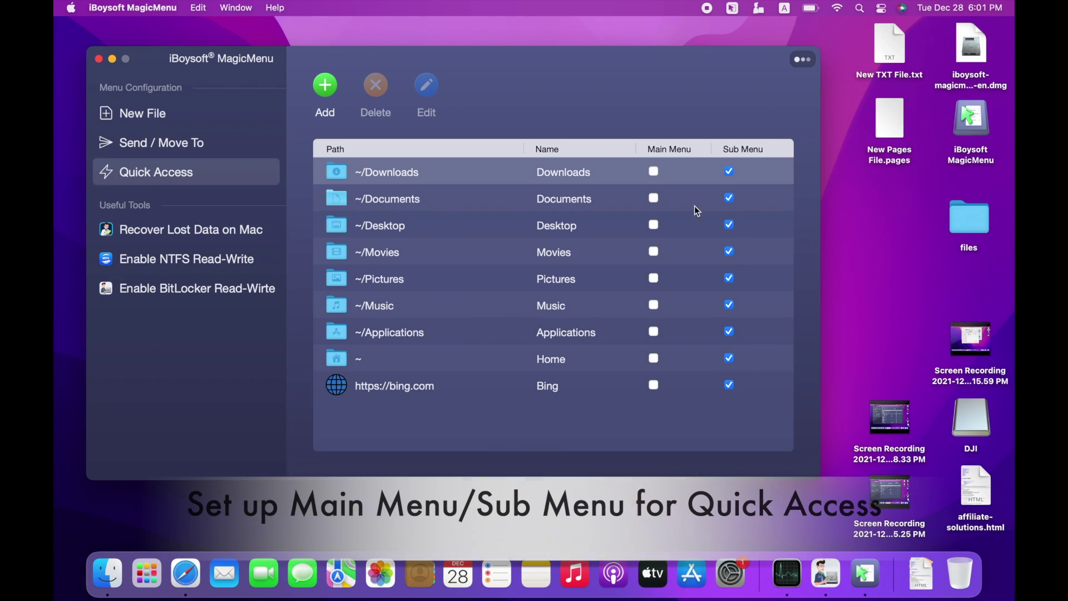
Enable Main Menu for Downloads and Documents and check them in the desktop right-click menu.
{"action": "left_click", "coordinate": [654, 172]}
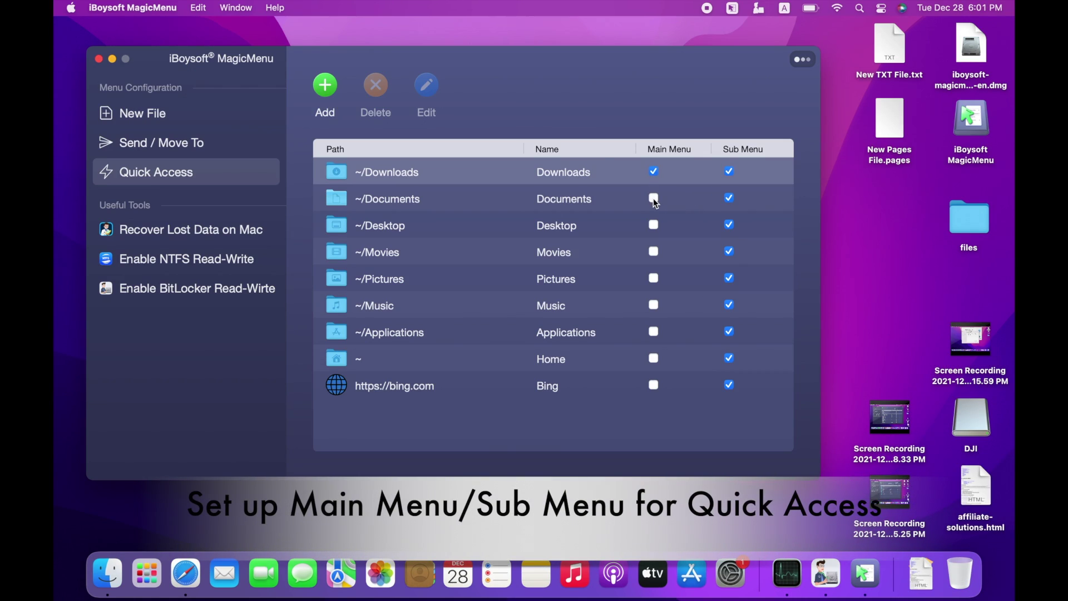
{"action": "left_click", "coordinate": [654, 198]}
{"action": "right_click", "coordinate": [841, 245]}
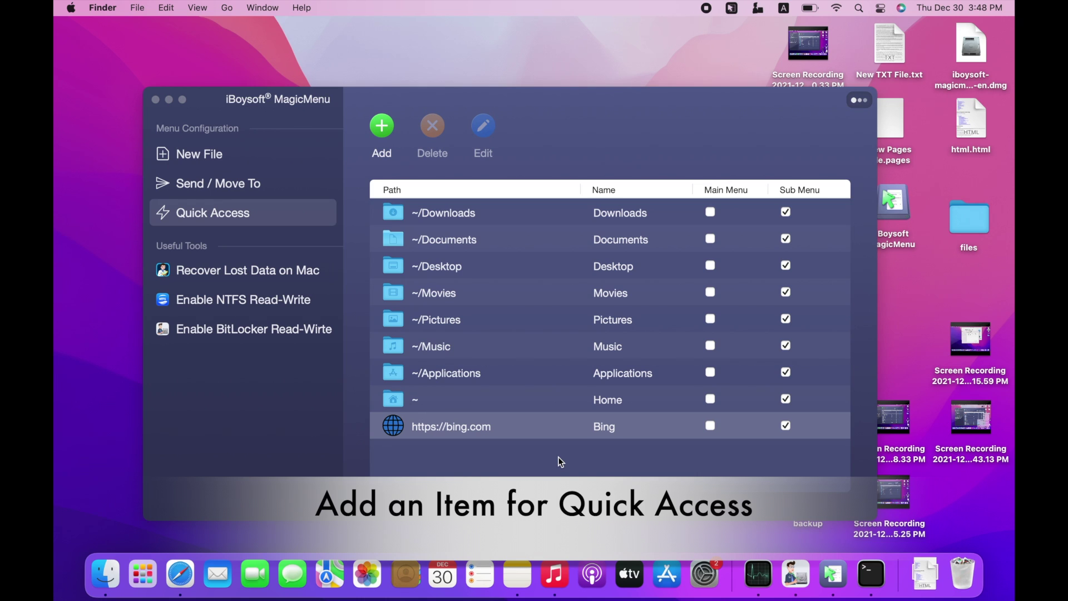
Add Applications > Music.app as a Quick Access item, shown in the main menu.
{"action": "left_click", "coordinate": [382, 129]}
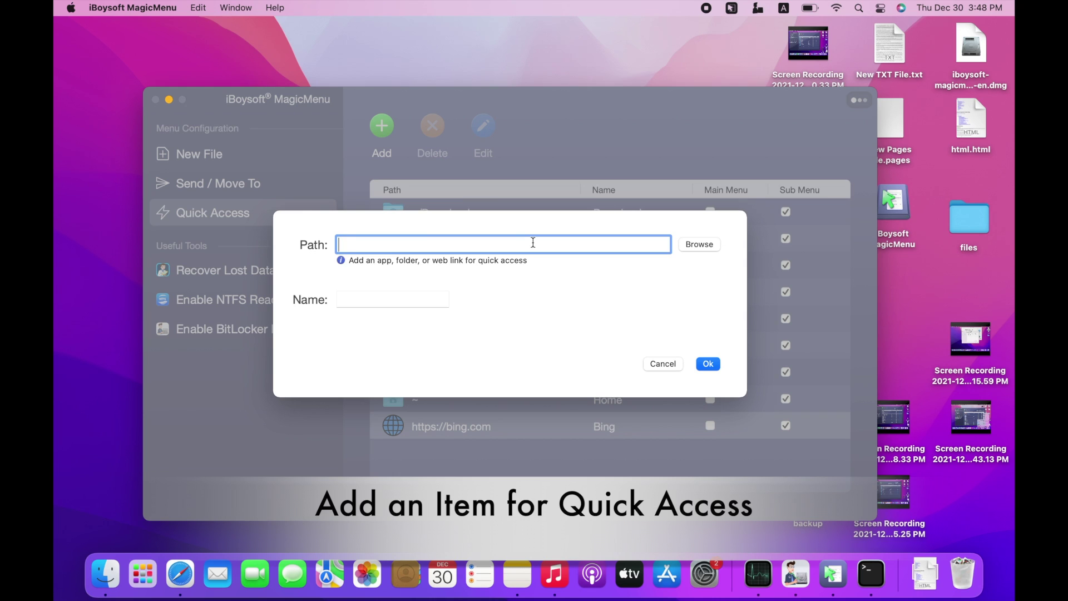
{"action": "left_click", "coordinate": [709, 246]}
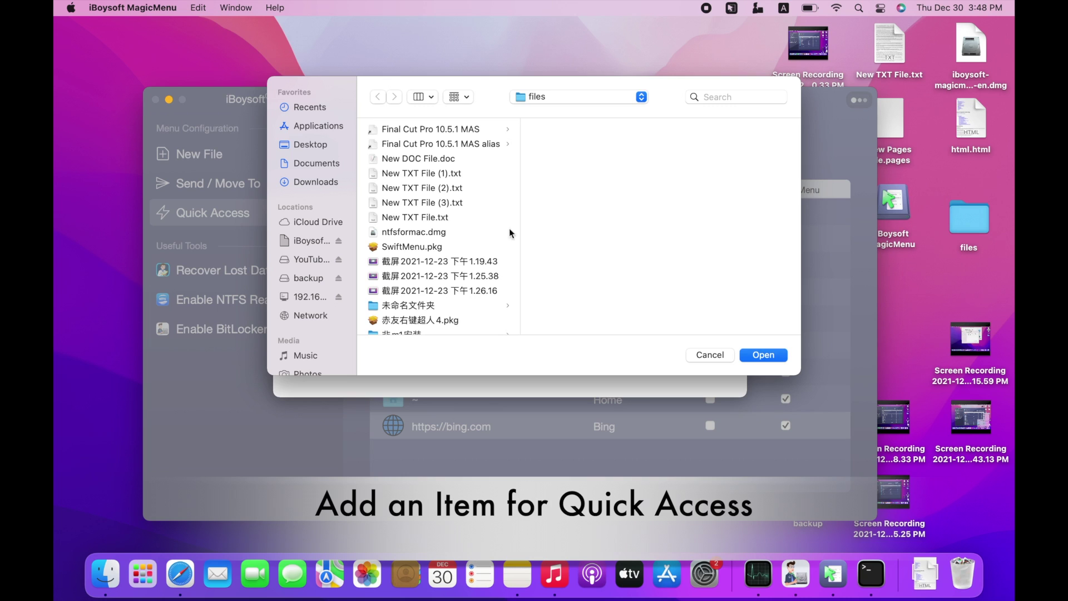
{"action": "left_click", "coordinate": [327, 125]}
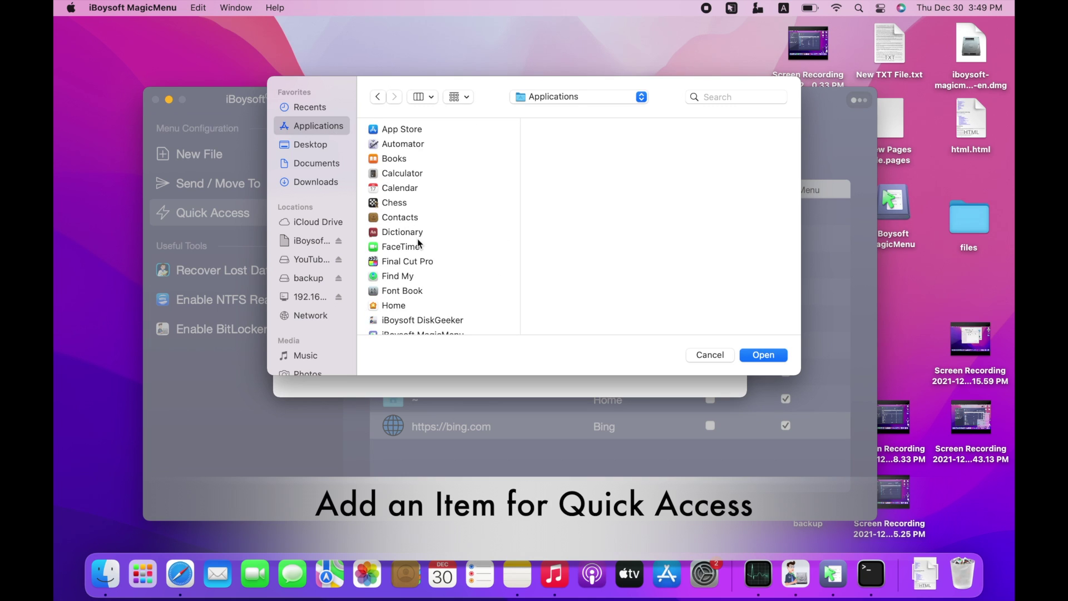
{"action": "scroll", "coordinate": [419, 245], "scroll_direction": "down", "scroll_amount": 10}
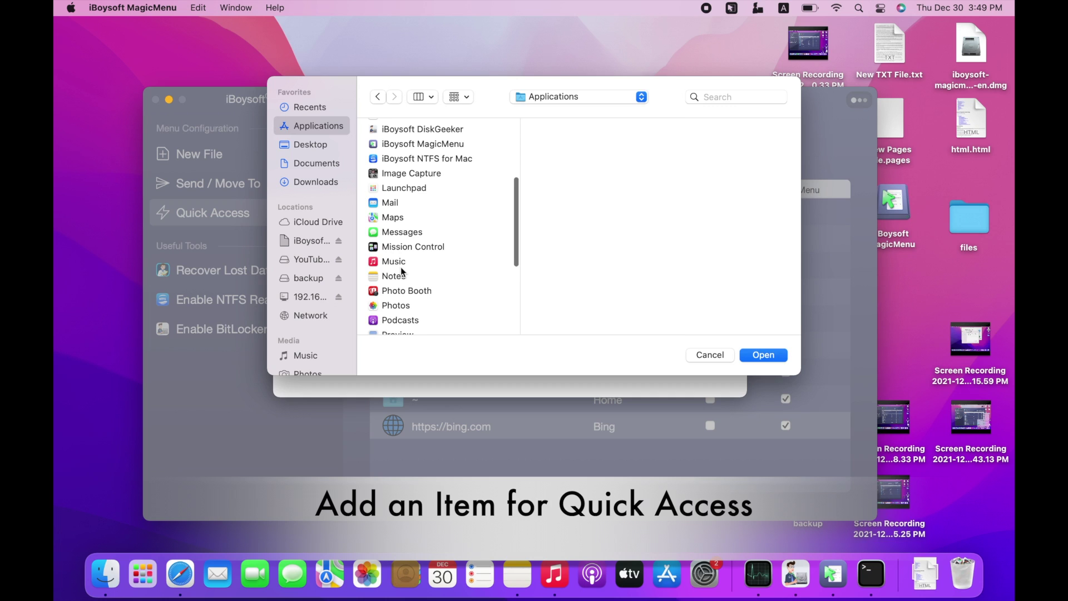
{"action": "left_click", "coordinate": [400, 263]}
{"action": "left_click", "coordinate": [763, 355]}
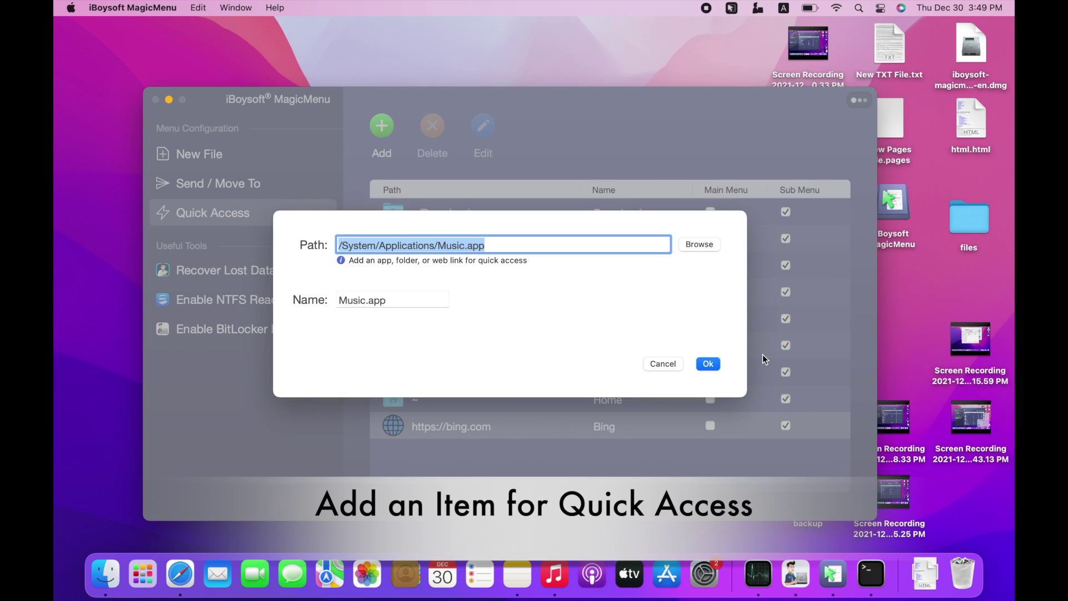
{"action": "left_click", "coordinate": [408, 299]}
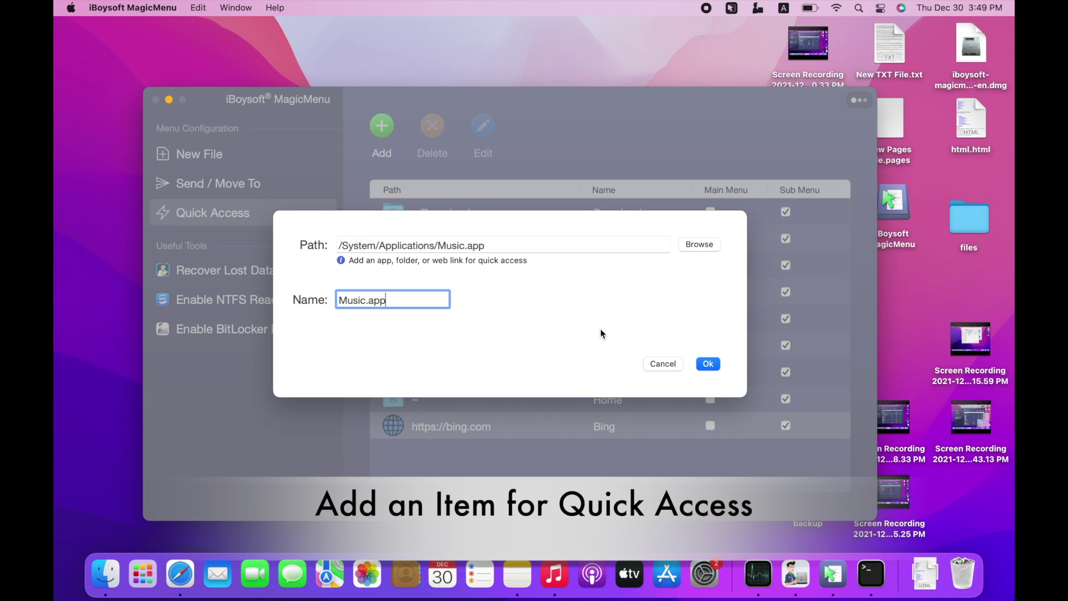
{"action": "left_click", "coordinate": [709, 364]}
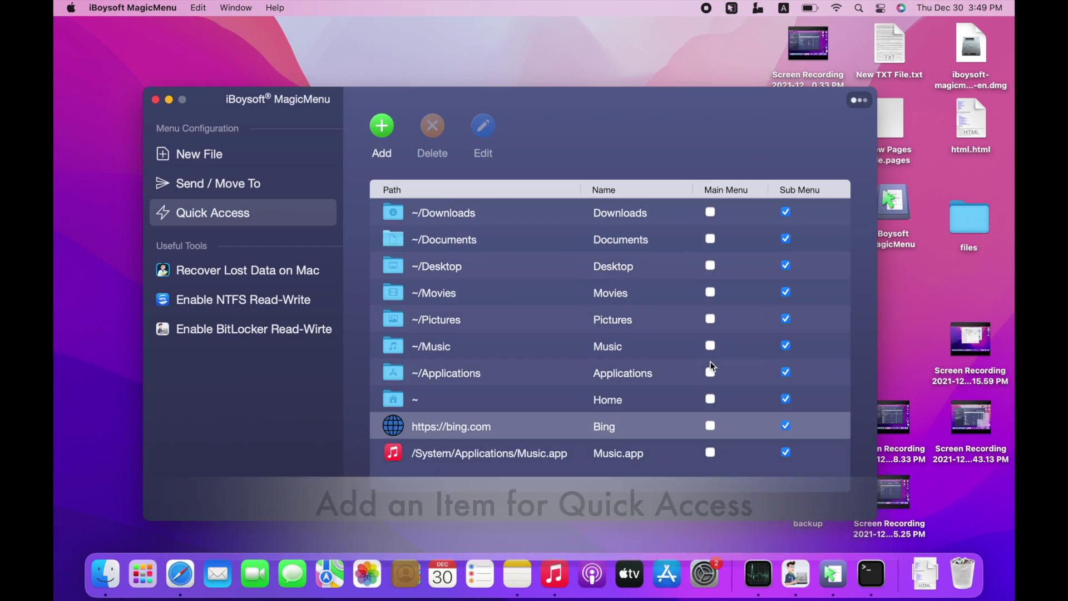
{"action": "left_click", "coordinate": [710, 452]}
Launch Music.app from the desktop right-click menu, allowing access to its path.
{"action": "right_click", "coordinate": [890, 313]}
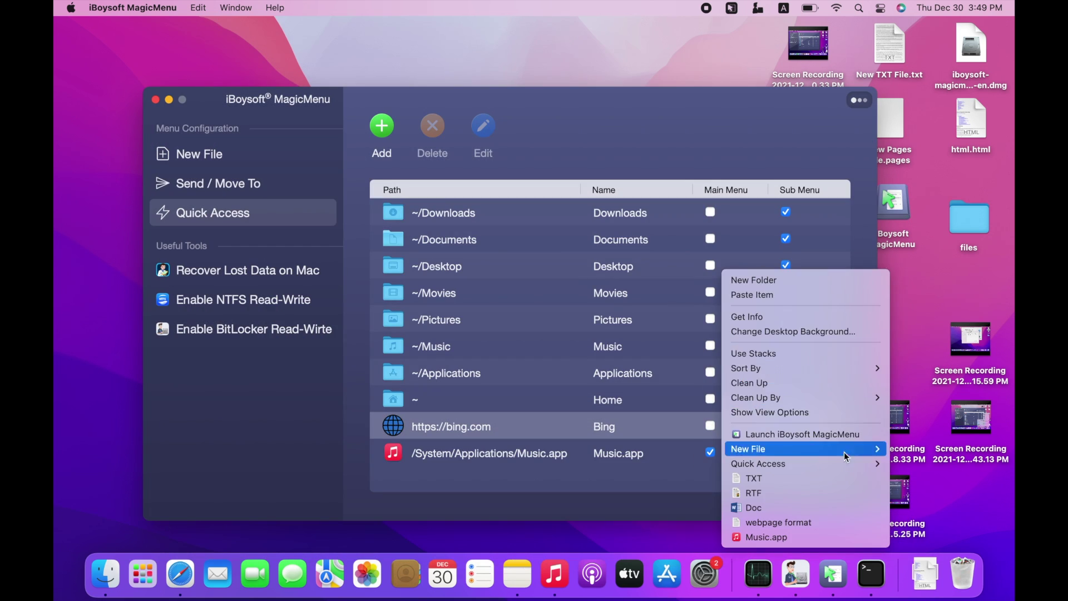
{"action": "mouse_move", "coordinate": [835, 463]}
{"action": "left_click", "coordinate": [915, 536]}
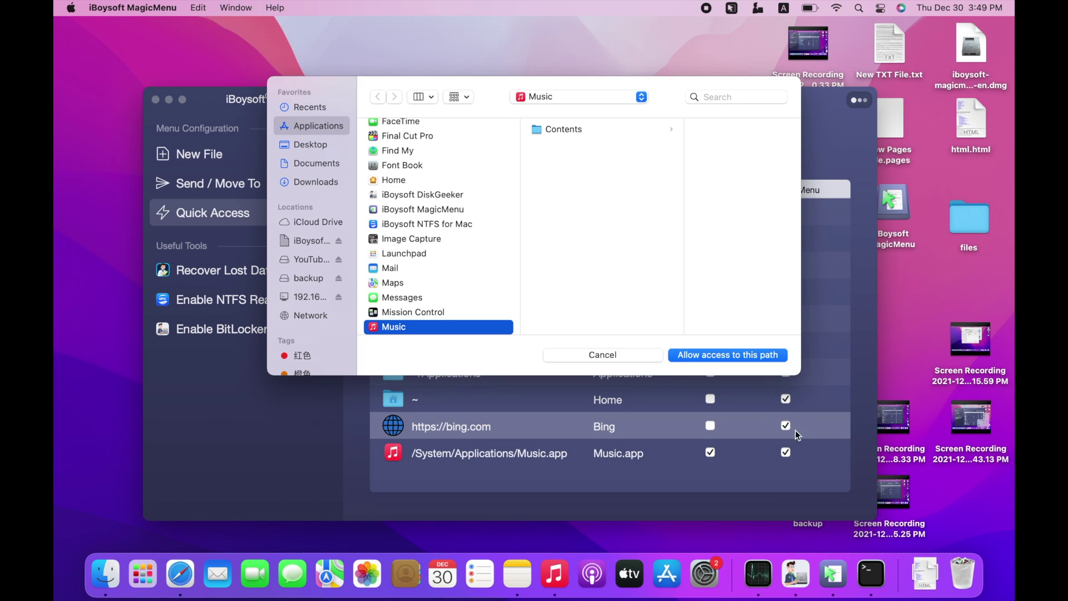
{"action": "left_click", "coordinate": [723, 355]}
{"action": "scroll", "coordinate": [653, 220], "scroll_direction": "down", "scroll_amount": 3}
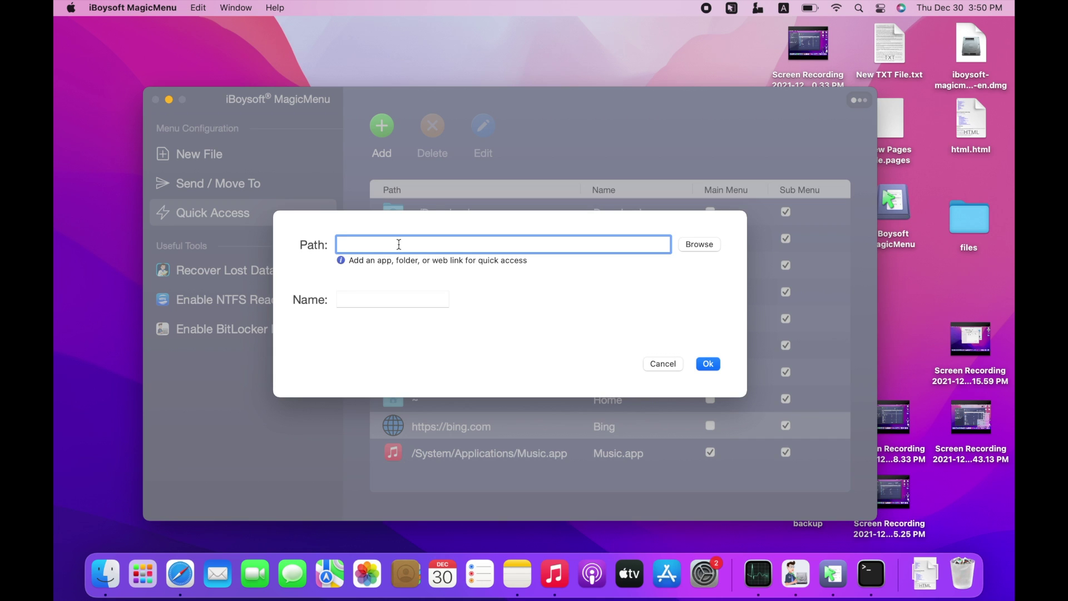
{"action": "type", "text": "https://instagram.com"}
{"action": "left_click", "coordinate": [409, 296]}
{"action": "type", "text": "IG"}
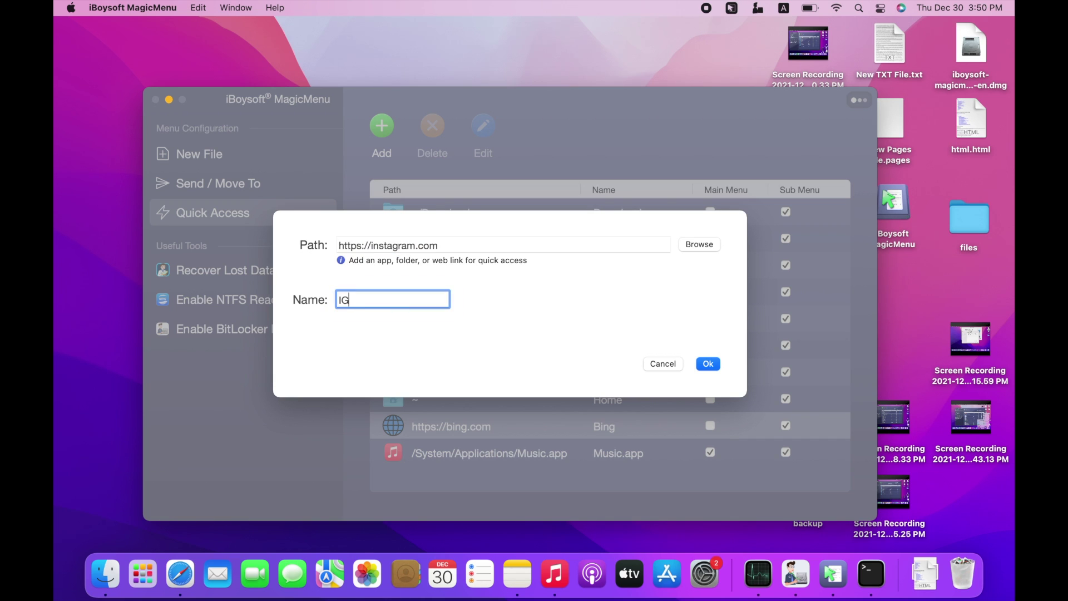
{"action": "left_click", "coordinate": [708, 363]}
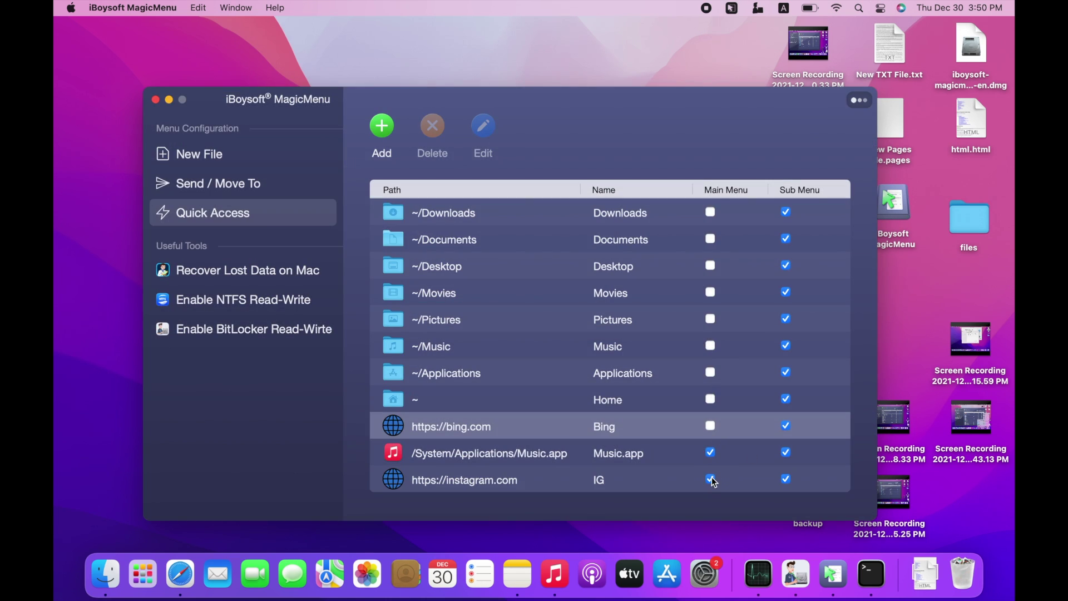
{"action": "right_click", "coordinate": [895, 306]}
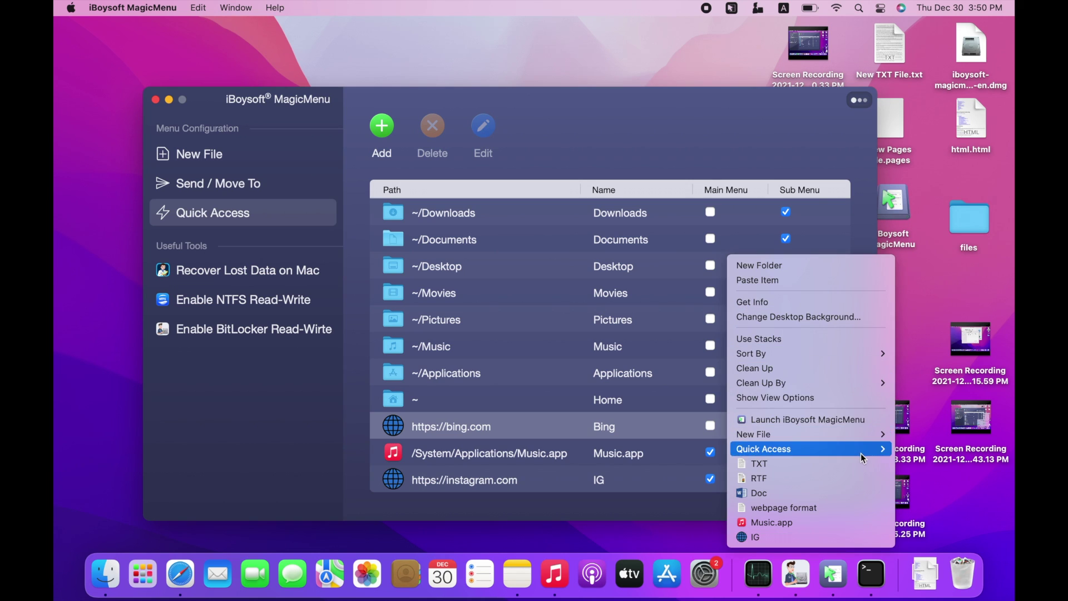
{"action": "left_click", "coordinate": [827, 536]}
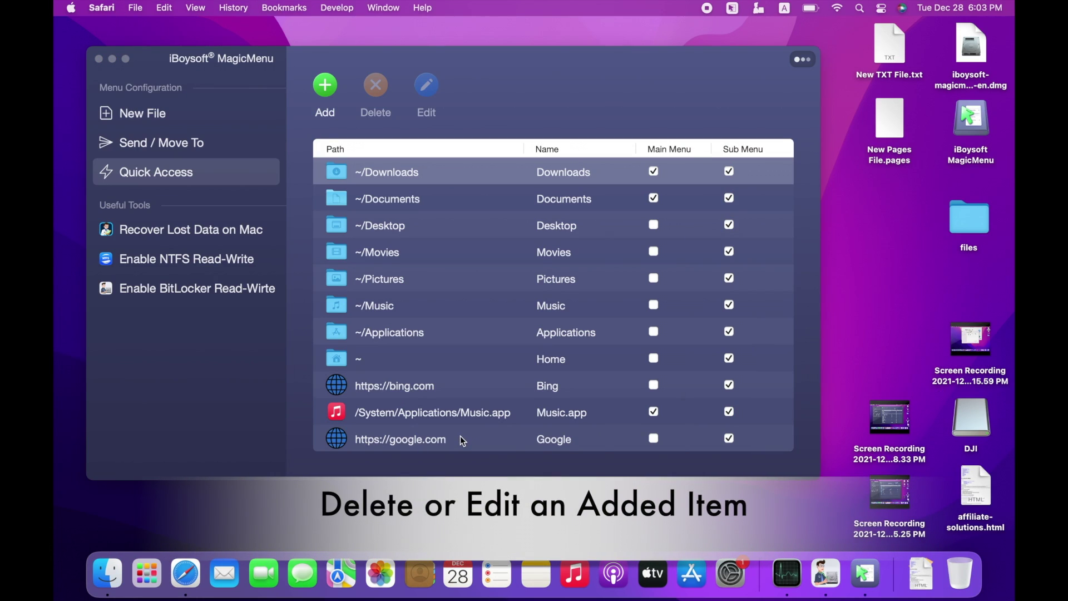
{"action": "left_click", "coordinate": [460, 439]}
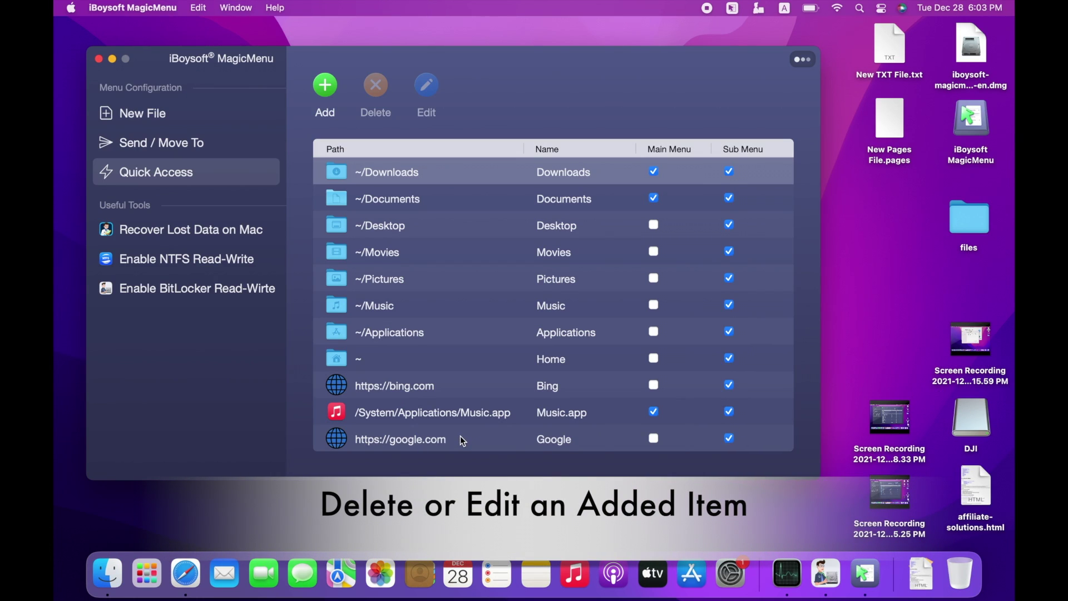
{"action": "left_click", "coordinate": [460, 439]}
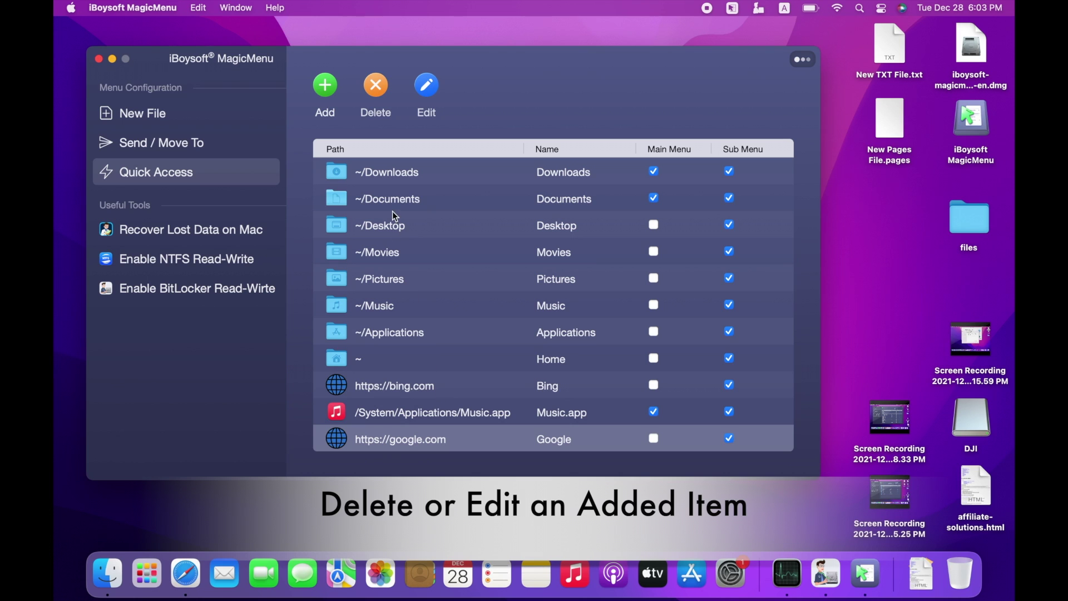
{"action": "left_click", "coordinate": [376, 95]}
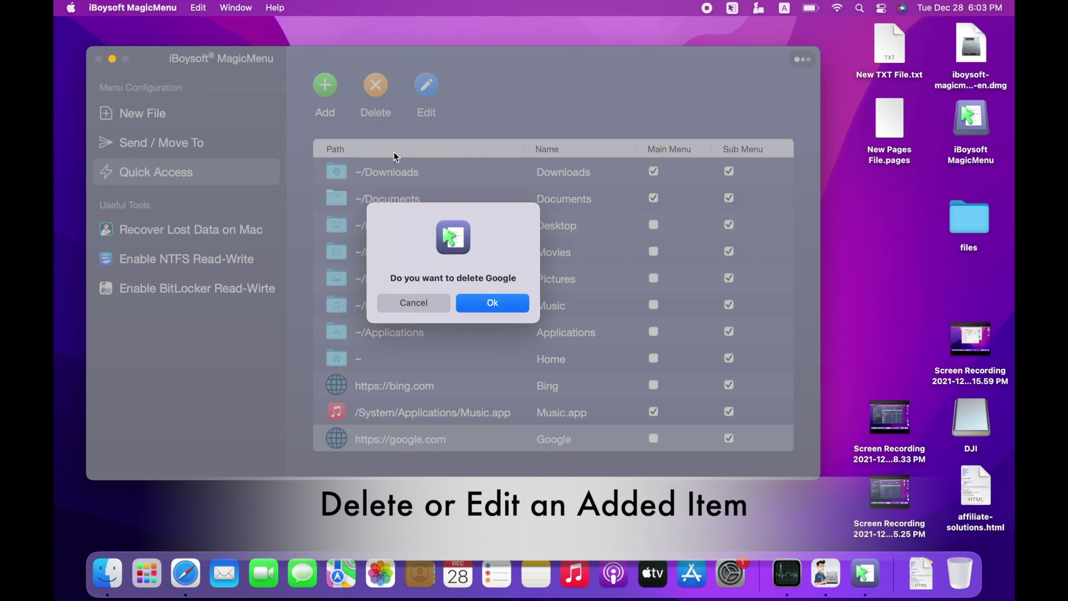
{"action": "left_click", "coordinate": [429, 305]}
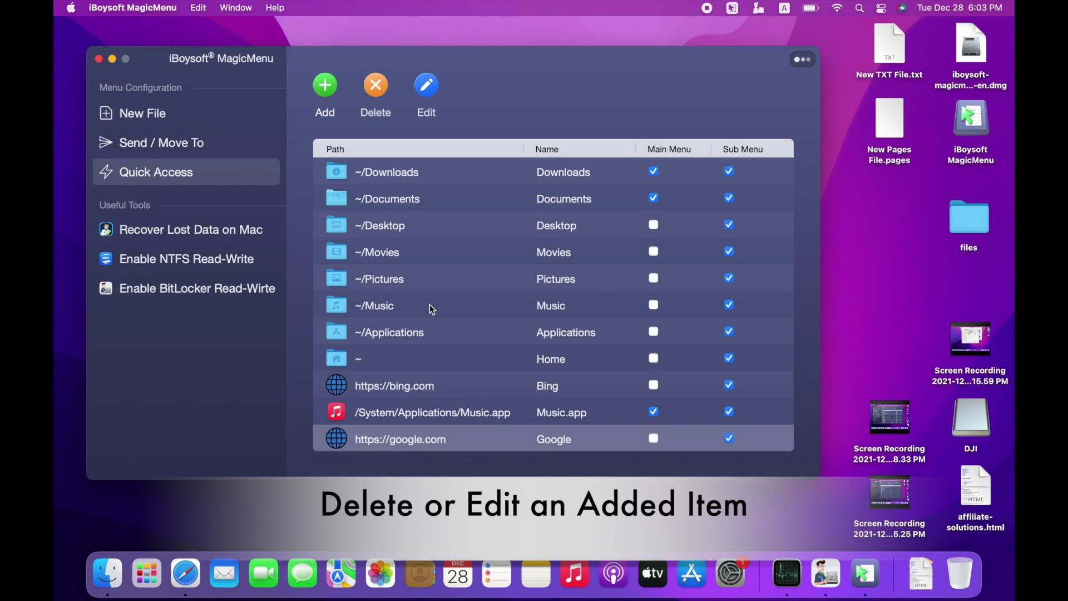
{"action": "left_click", "coordinate": [431, 85]}
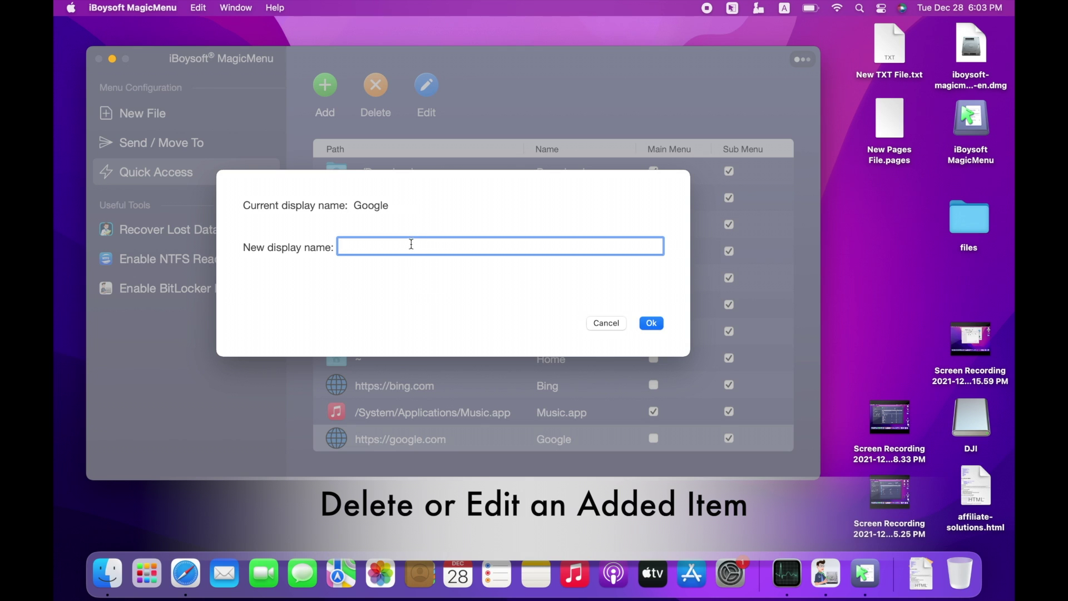
{"action": "left_click", "coordinate": [607, 323]}
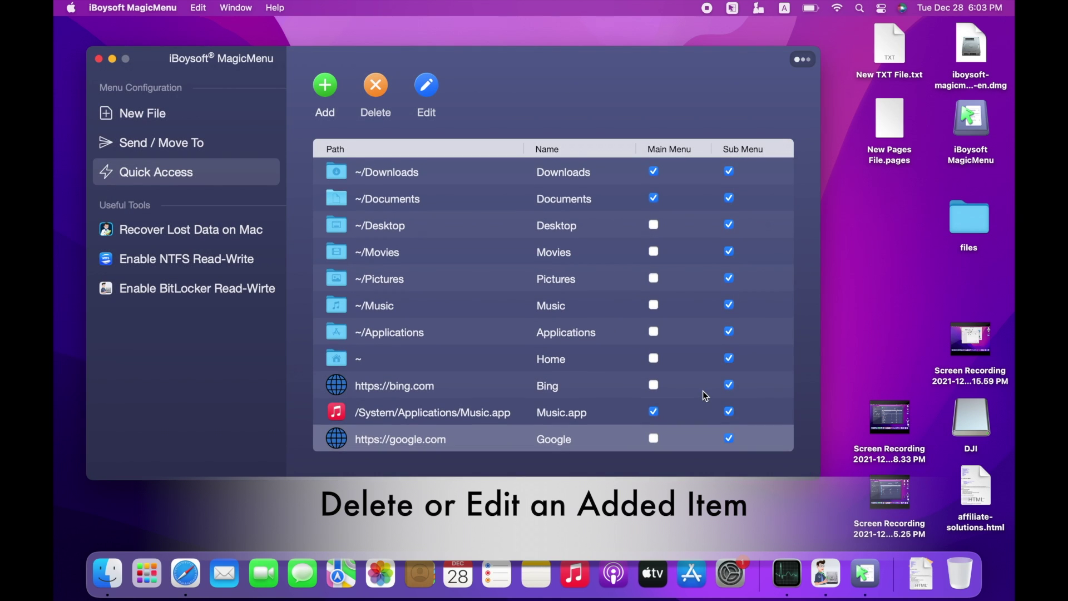
Close the MagicMenu main window and open Preferences from its menu-bar icon.
{"action": "left_click", "coordinate": [99, 59]}
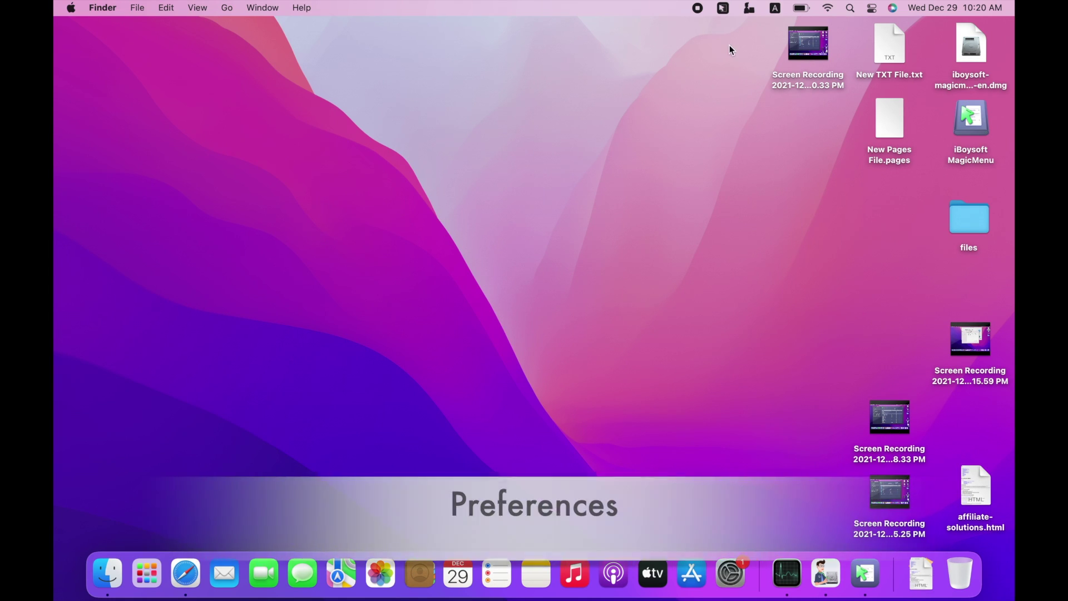
{"action": "left_click", "coordinate": [723, 9]}
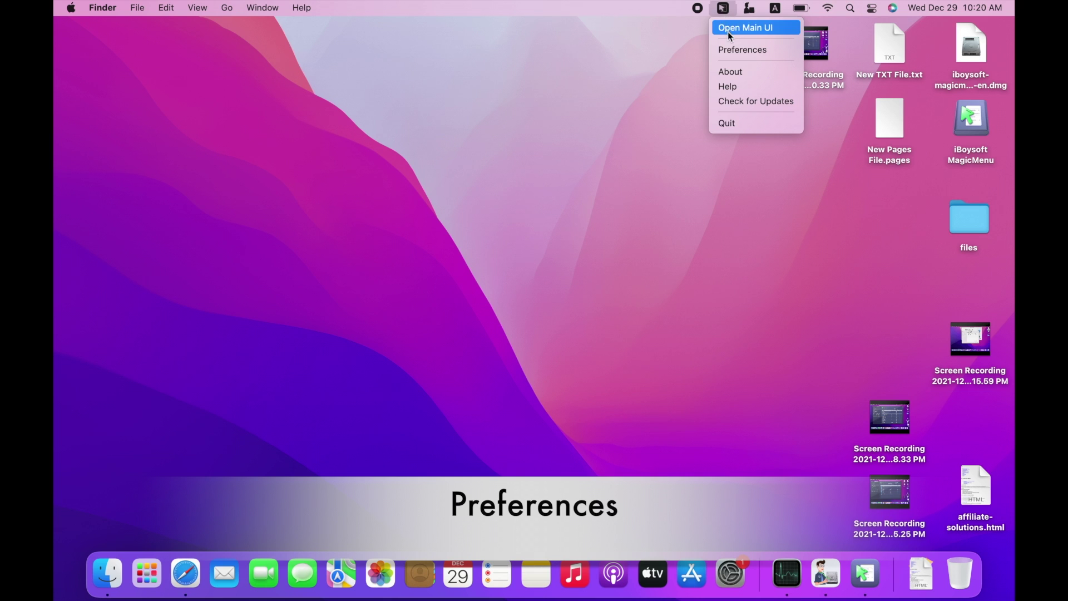
{"action": "left_click", "coordinate": [730, 50]}
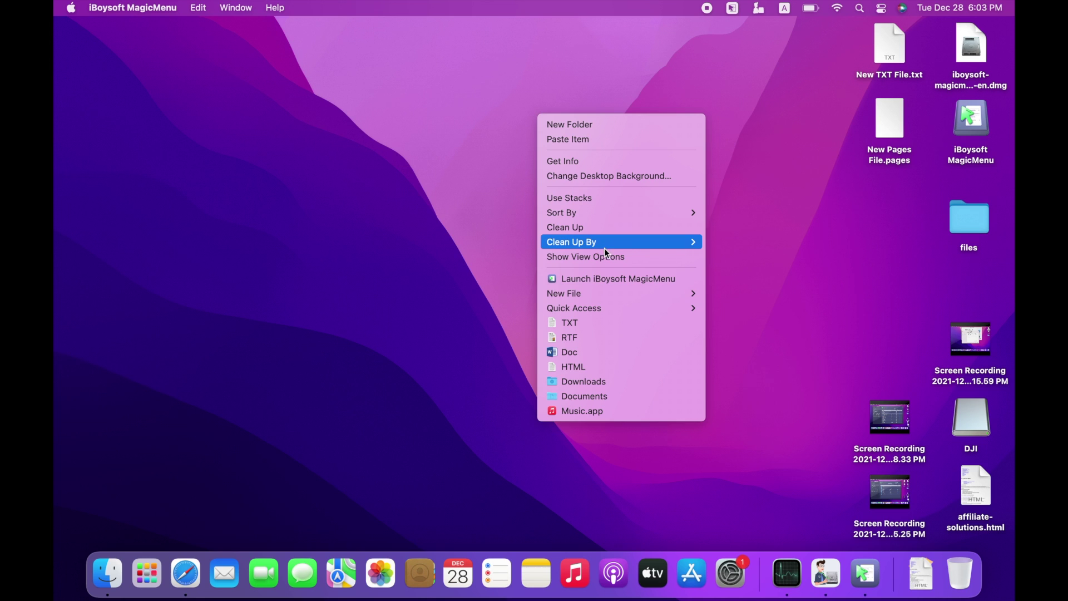
{"action": "mouse_move", "coordinate": [630, 298]}
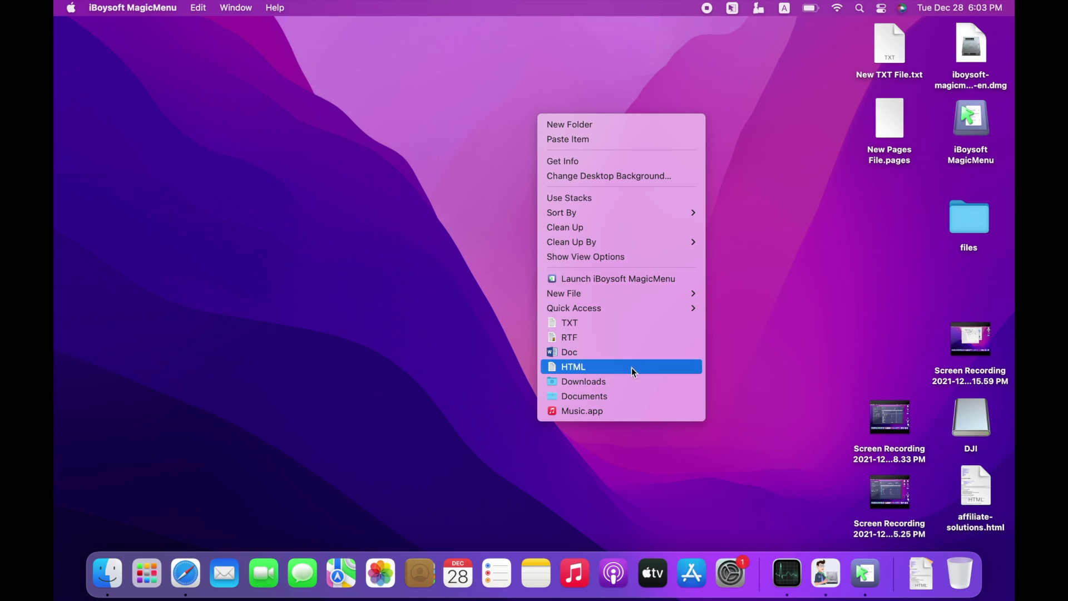
{"action": "left_click", "coordinate": [723, 351]}
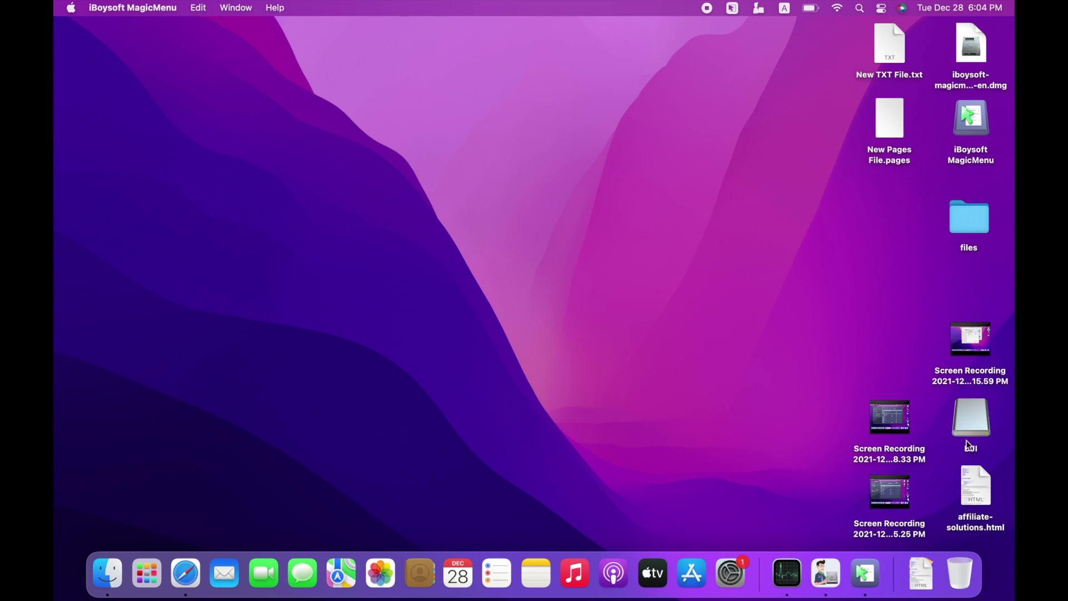
{"action": "left_click", "coordinate": [973, 475]}
{"action": "right_click", "coordinate": [973, 475]}
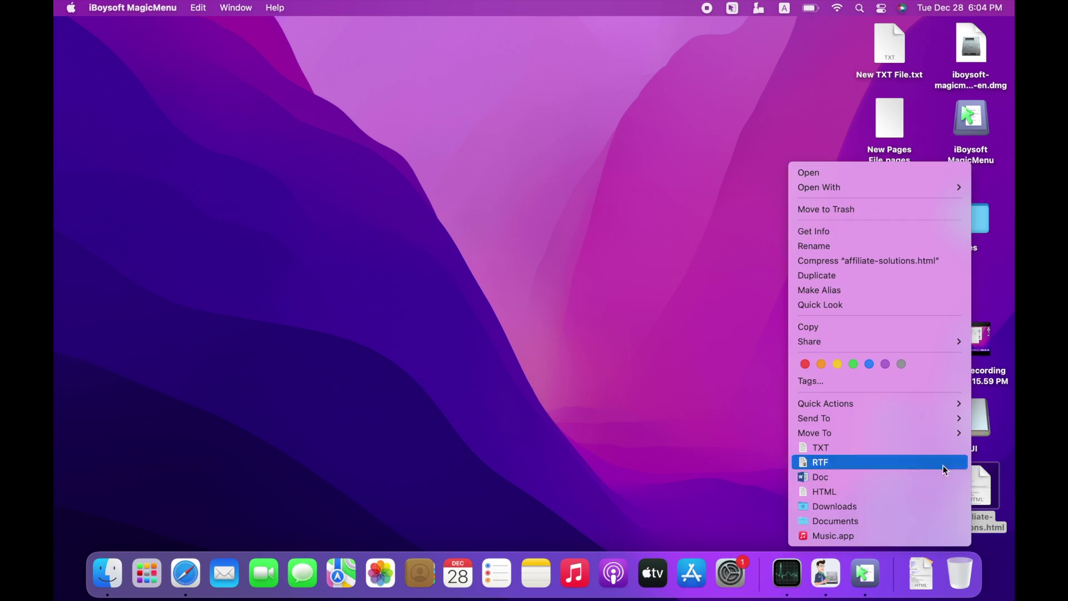
{"action": "mouse_move", "coordinate": [928, 421]}
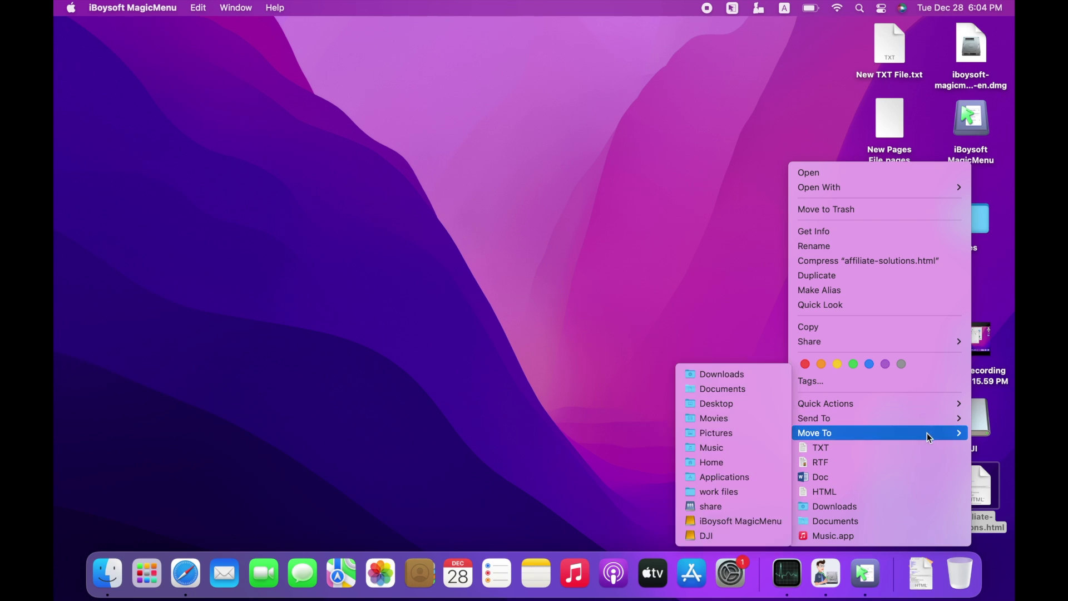